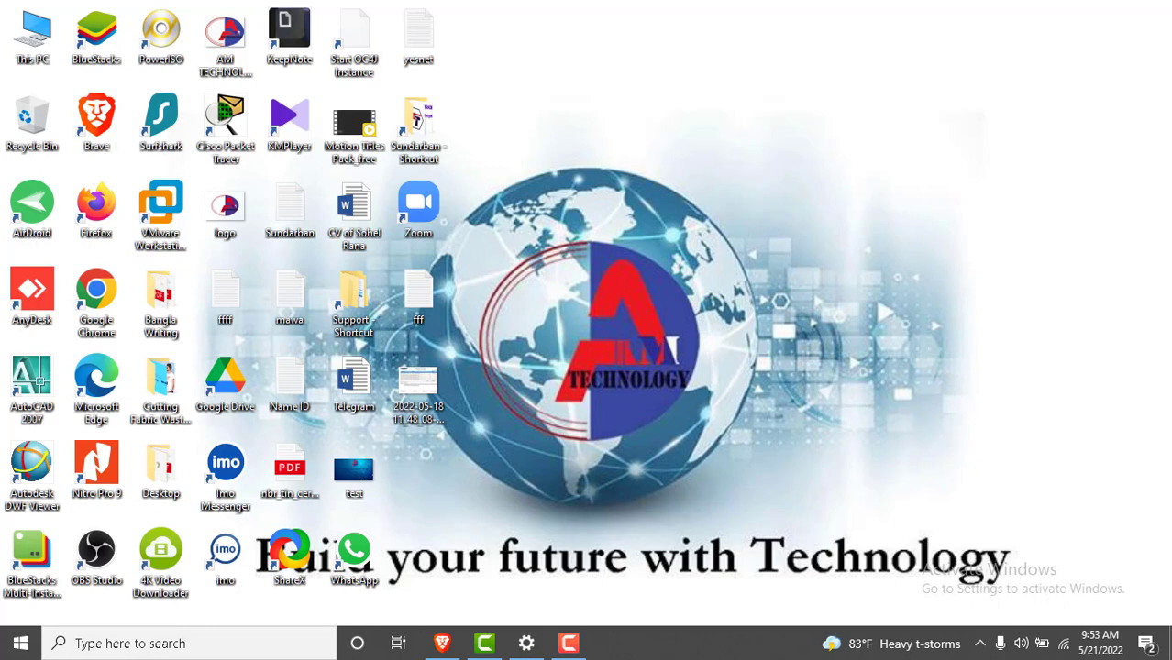
pyautogui.rightClick(607, 88)
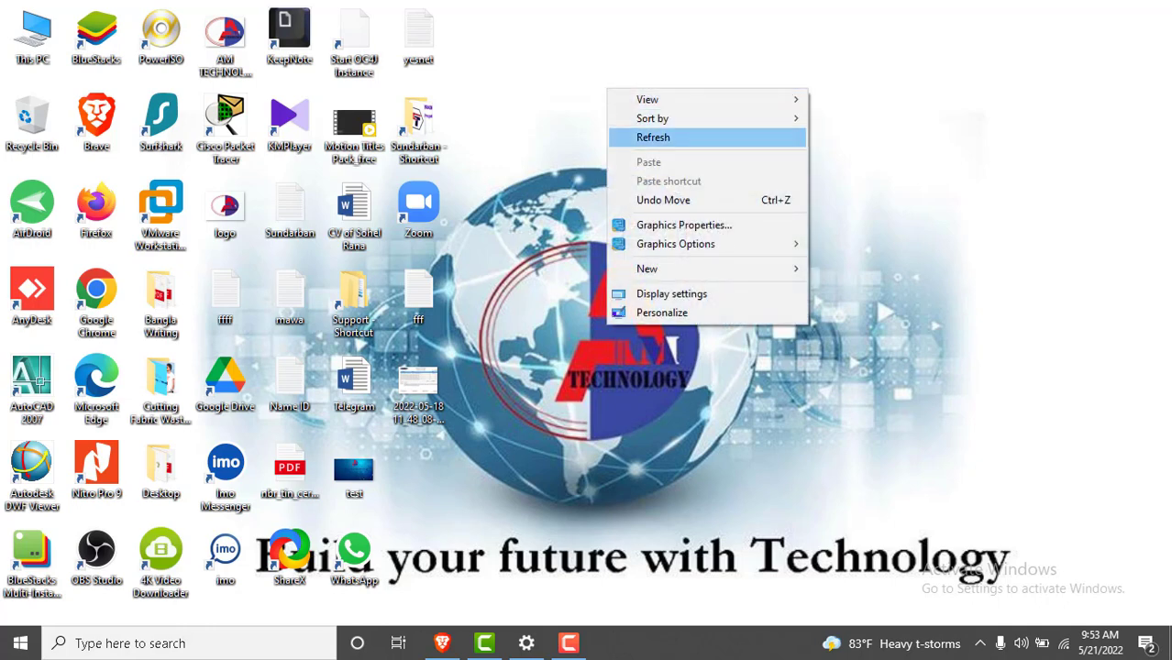
pyautogui.click(642, 137)
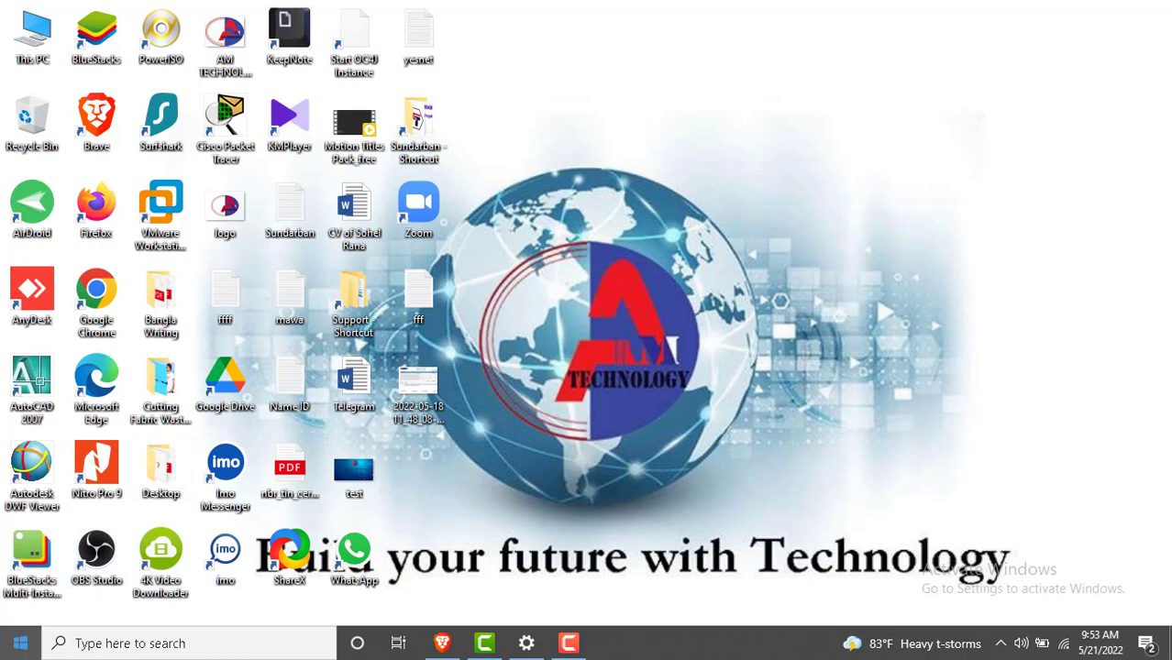
# - Open System Configuration by running the msconfig command
pyautogui.click(20, 642)
pyautogui.click(20, 643)
pyautogui.press('super+r')
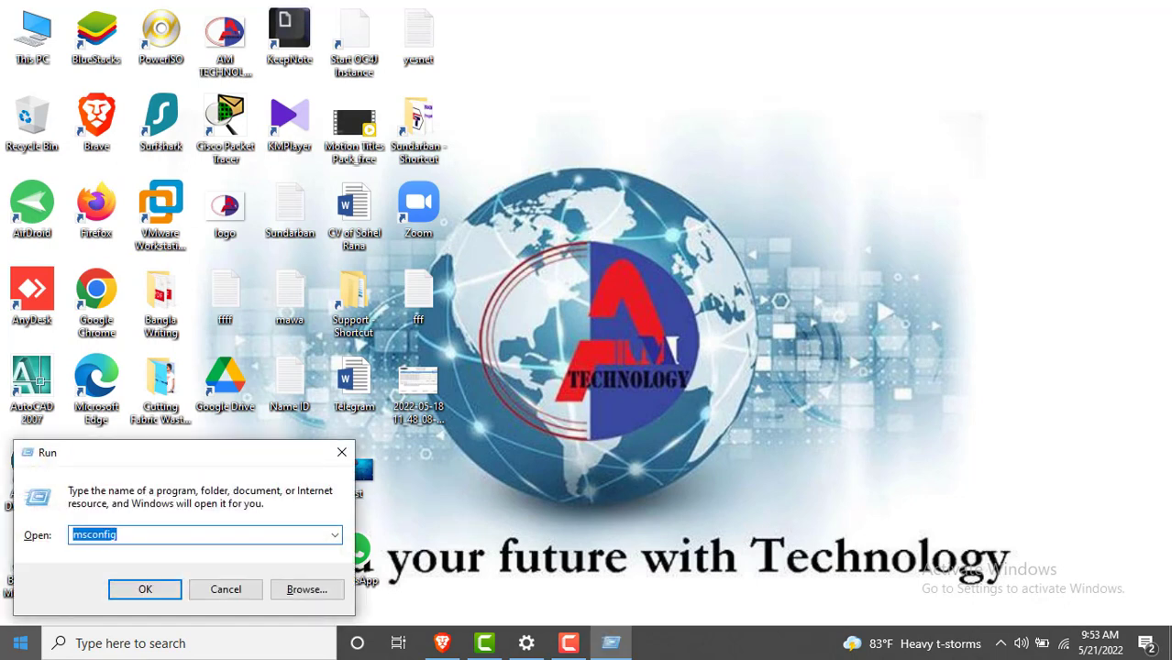
pyautogui.click(118, 534)
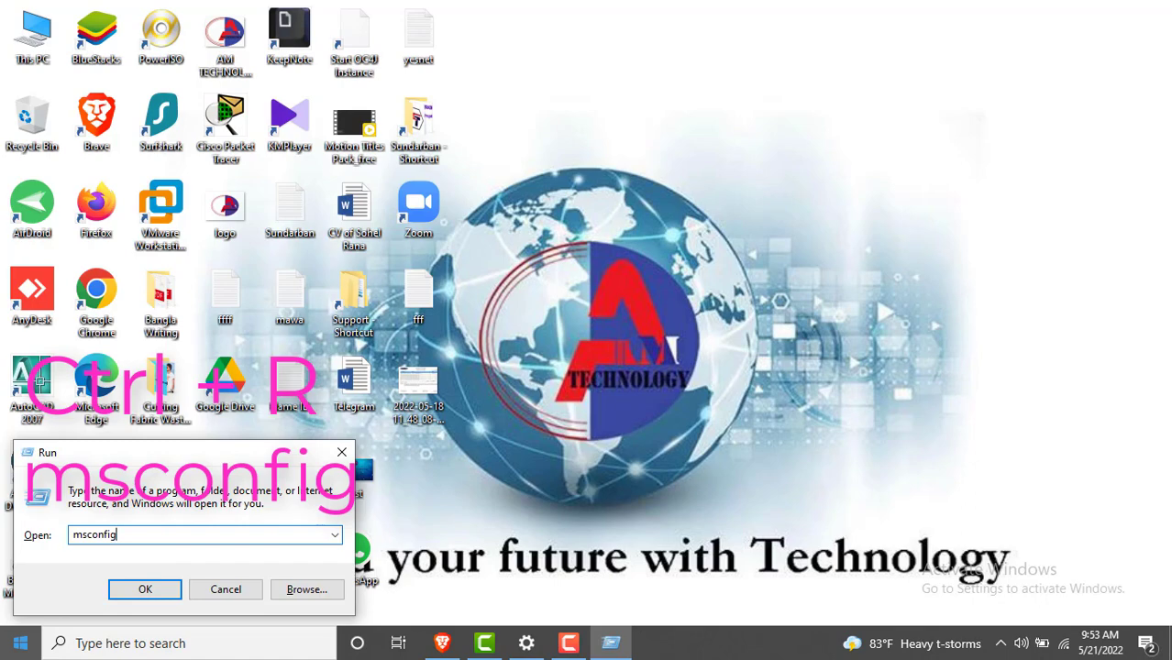
pyautogui.press('Return')
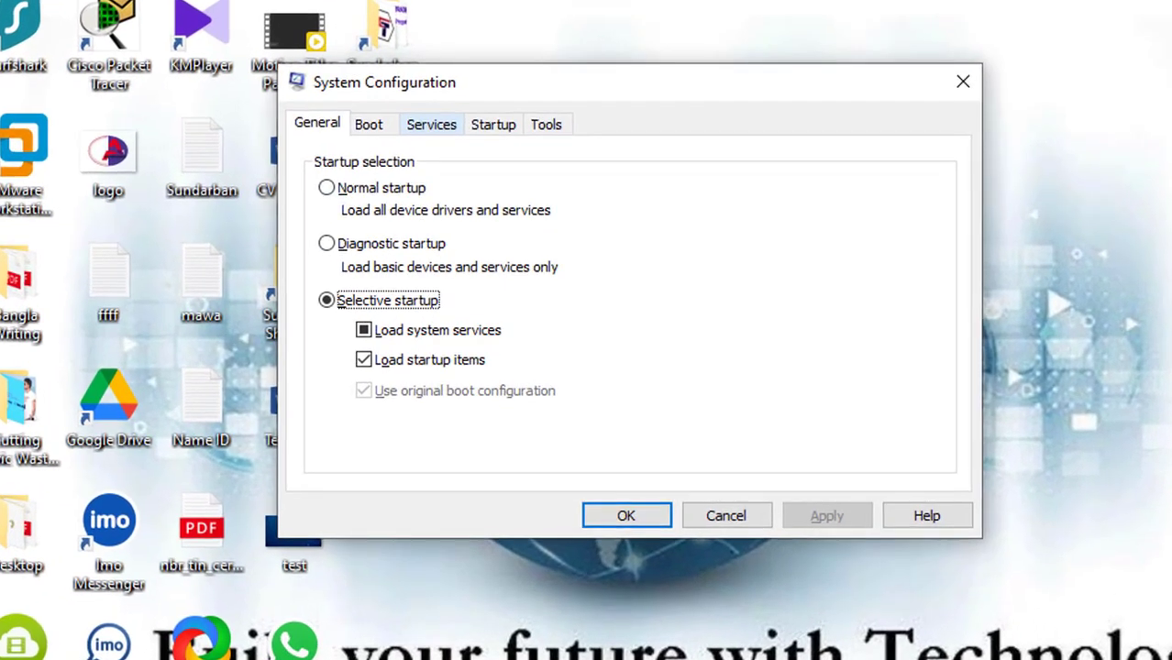
# - Show the services in System Configuration, hide all Microsoft services and sort the remaining ones by status
pyautogui.click(431, 123)
pyautogui.moveTo(587, 83); pyautogui.dragTo(587, 47)
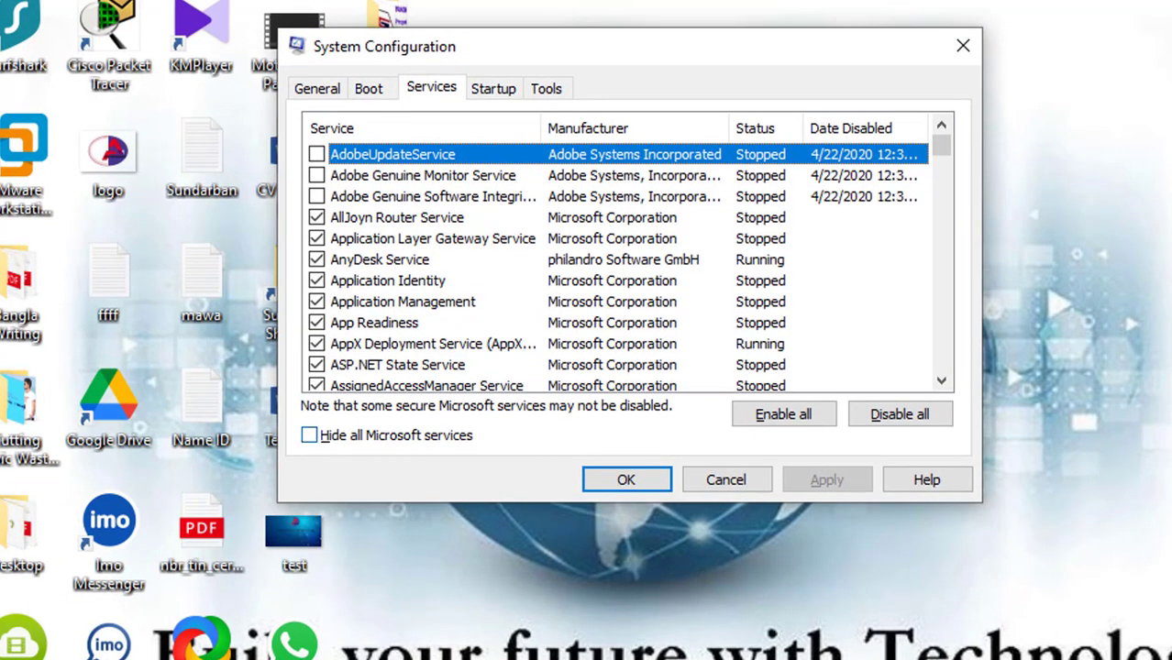
pyautogui.click(309, 435)
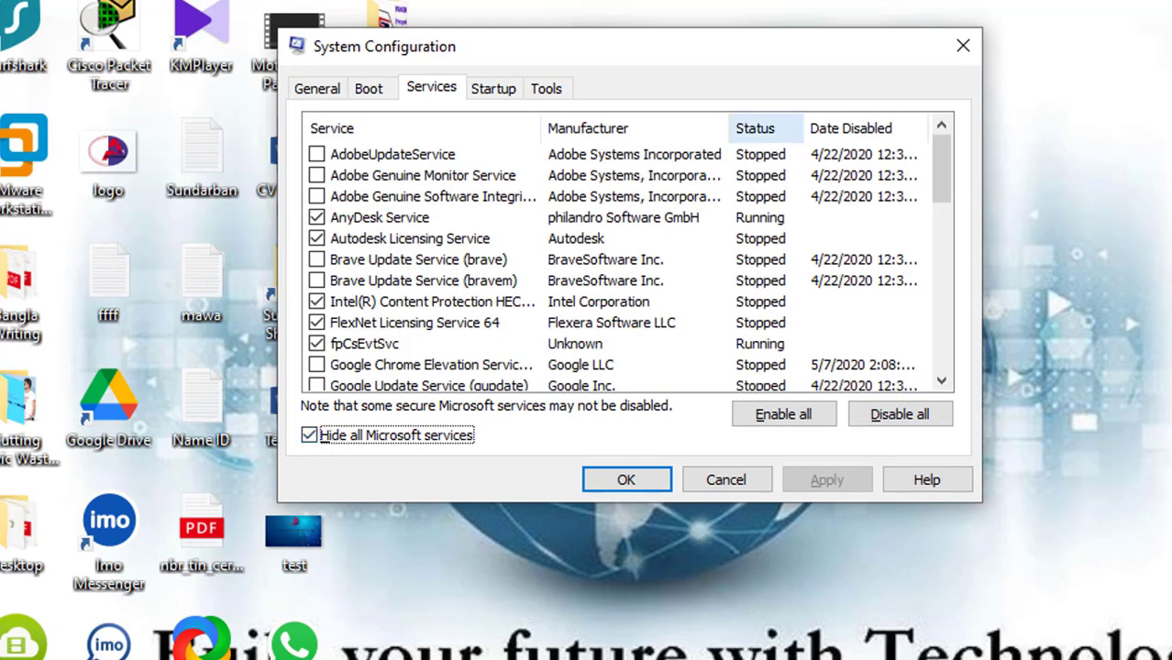
pyautogui.click(755, 128)
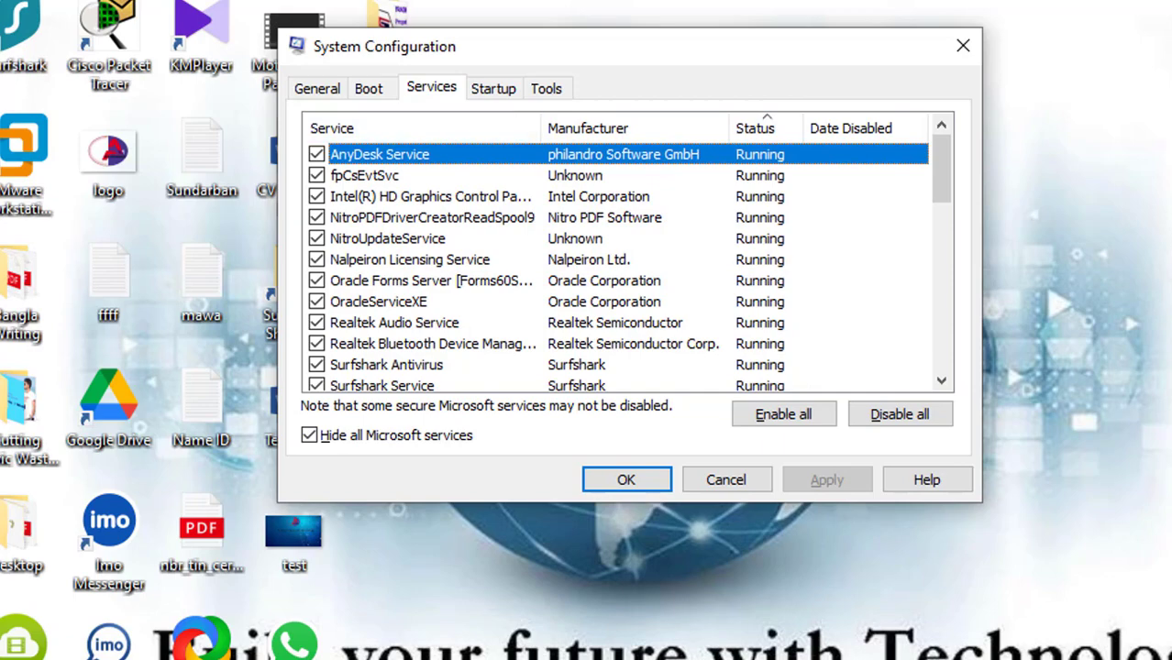
# - Review the running services and disable Surfshark Antivirus, Surfshark Service and AnyDesk Service
pyautogui.scroll(-6, 624, 266)
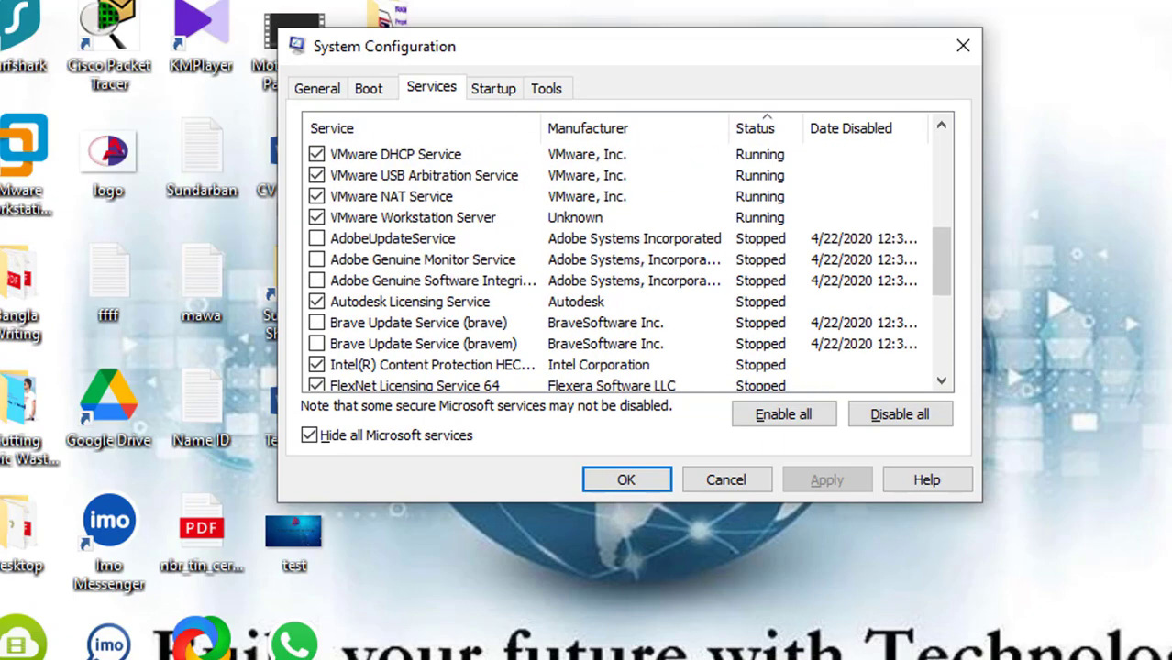
pyautogui.scroll(-4, 623, 262)
pyautogui.scroll(10, 623, 261)
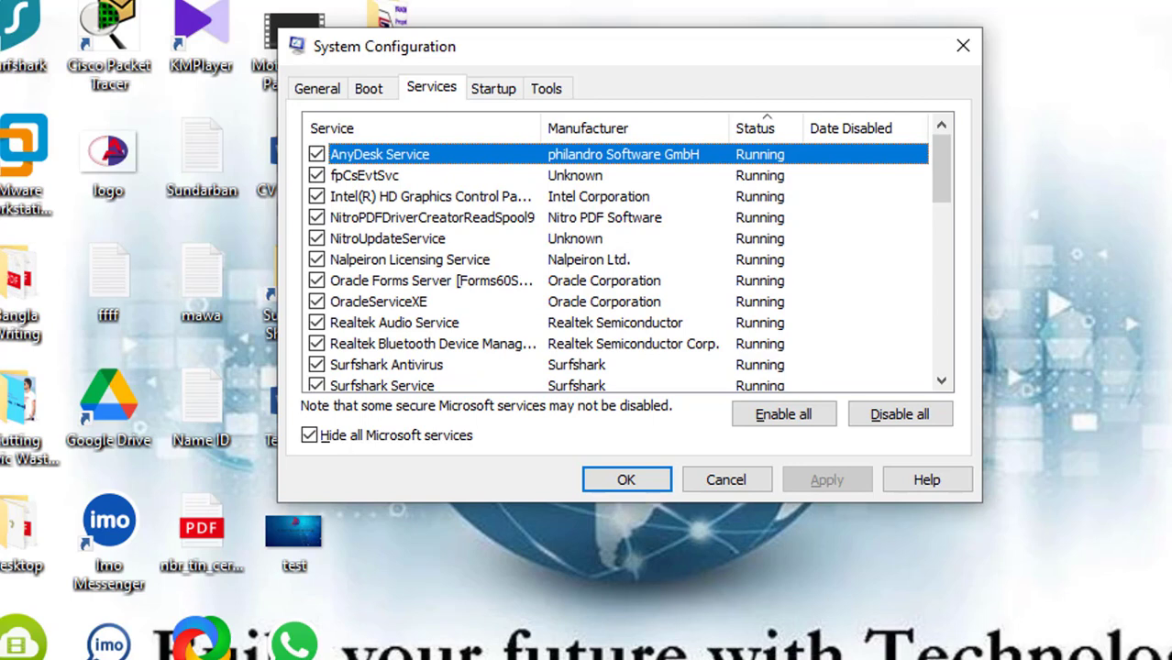
pyautogui.scroll(-1, 623, 266)
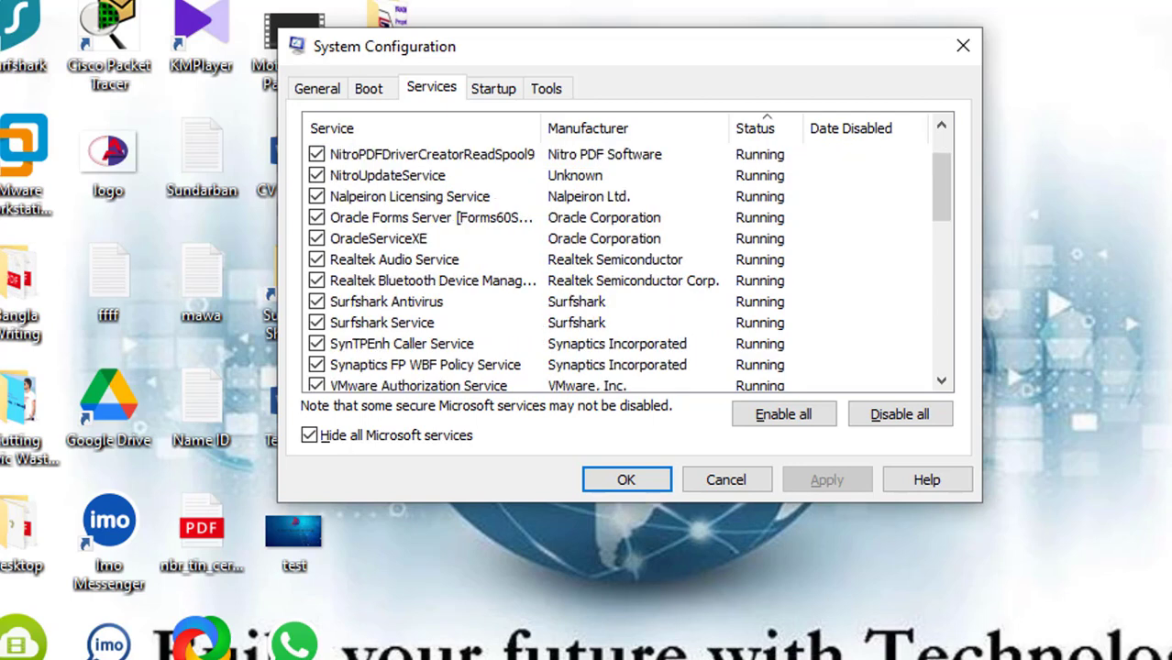
pyautogui.click(317, 301)
pyautogui.click(316, 323)
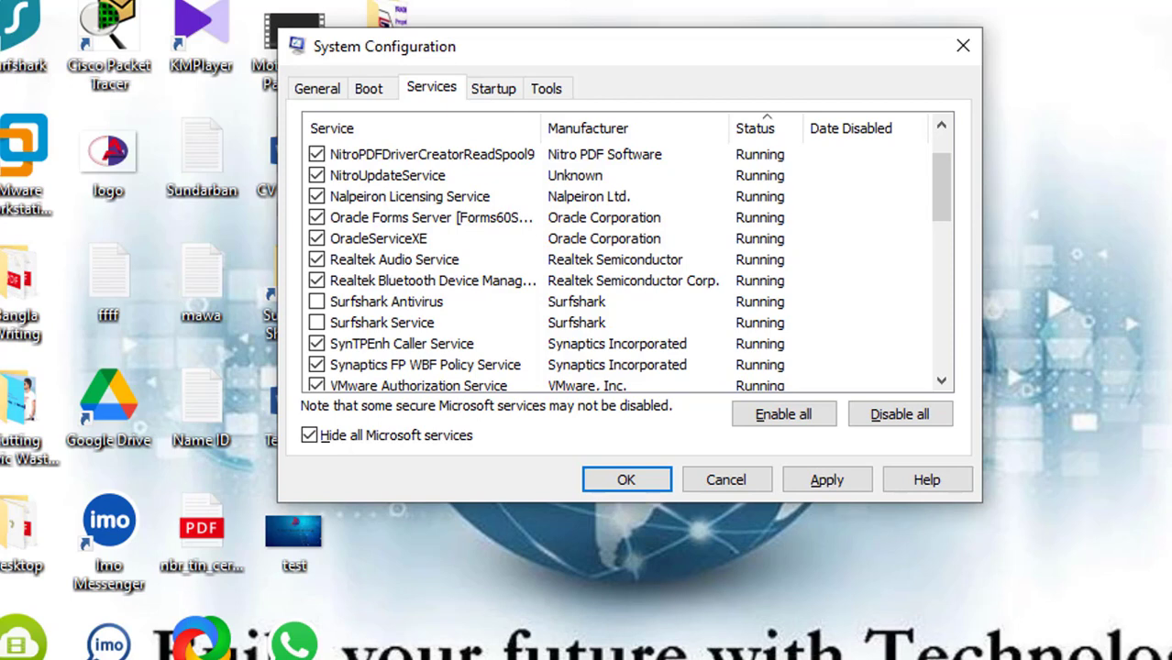
pyautogui.scroll(1, 614, 262)
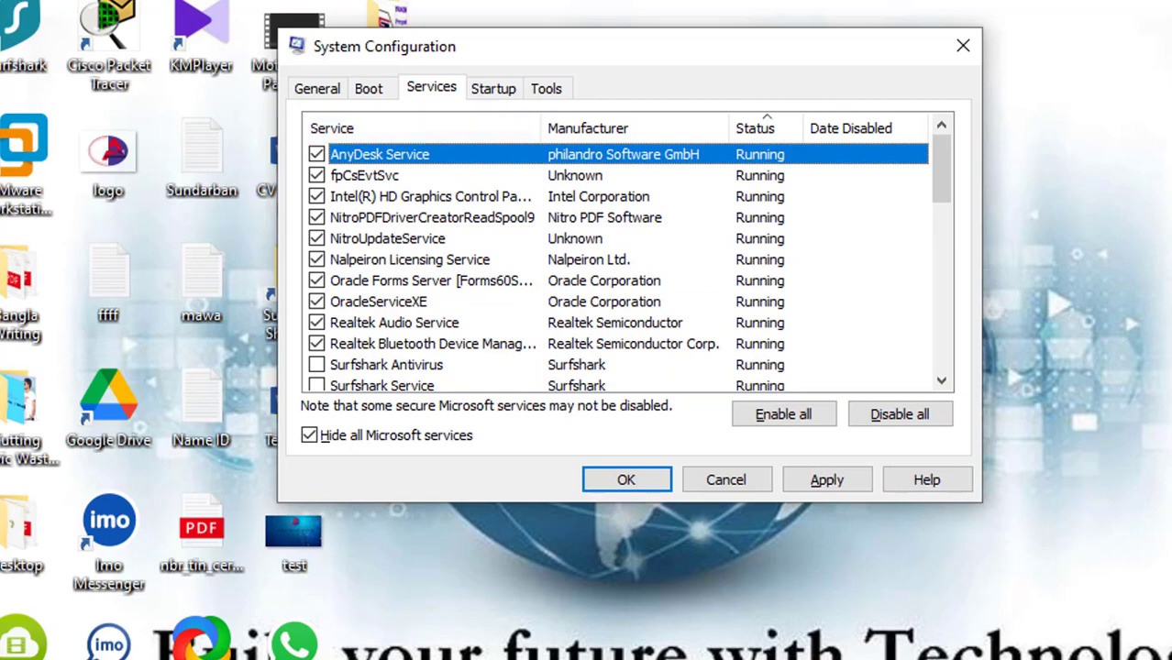
pyautogui.click(316, 154)
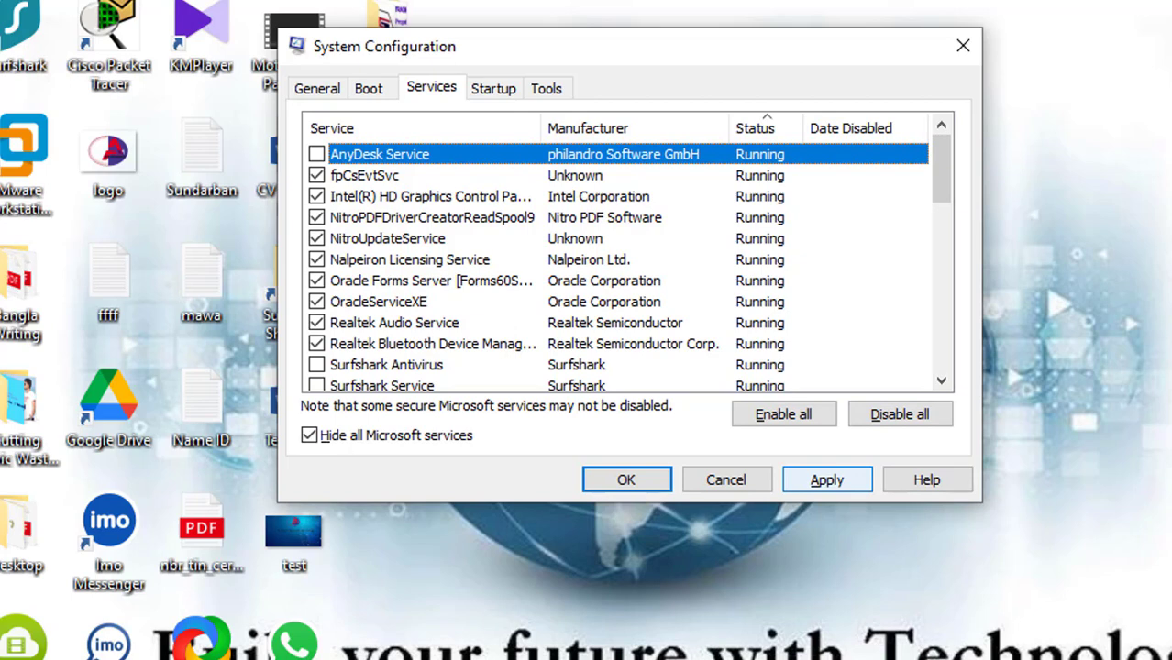
# - Apply the service changes and exit System Configuration without restarting
pyautogui.click(826, 480)
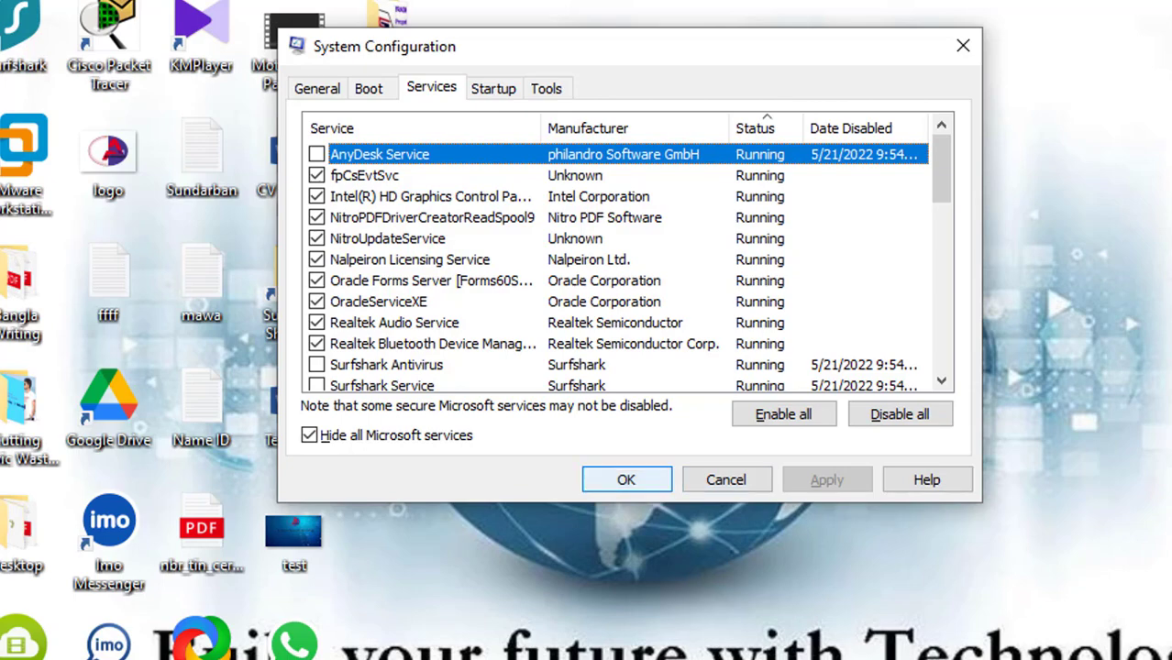
pyautogui.press('Return')
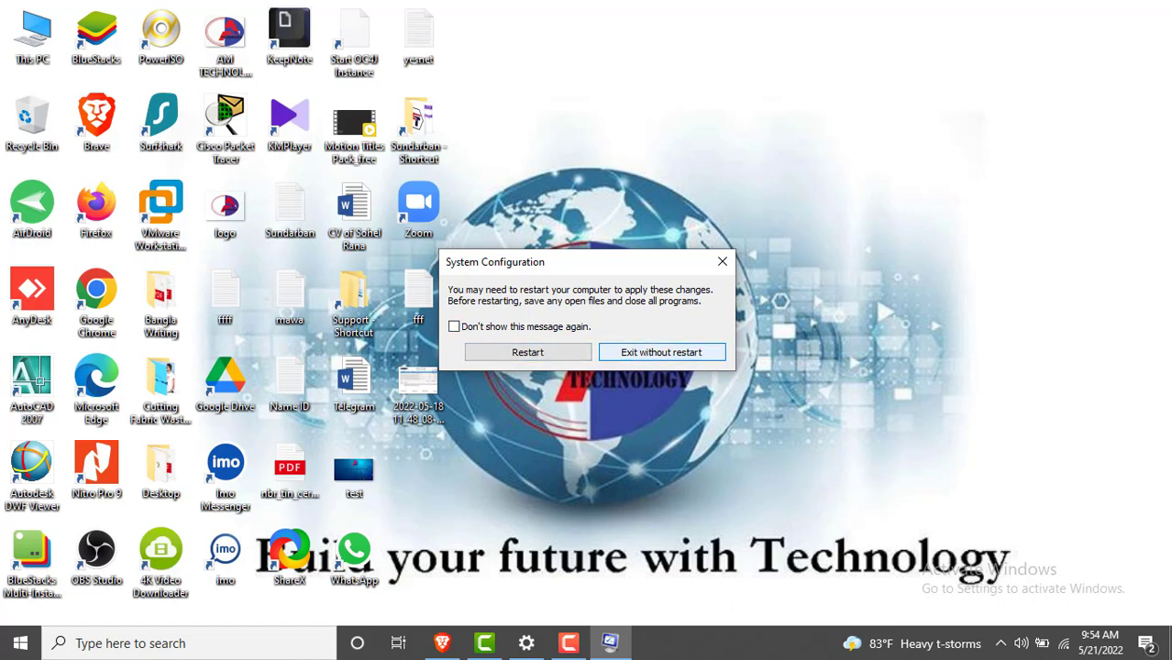
pyautogui.click(660, 352)
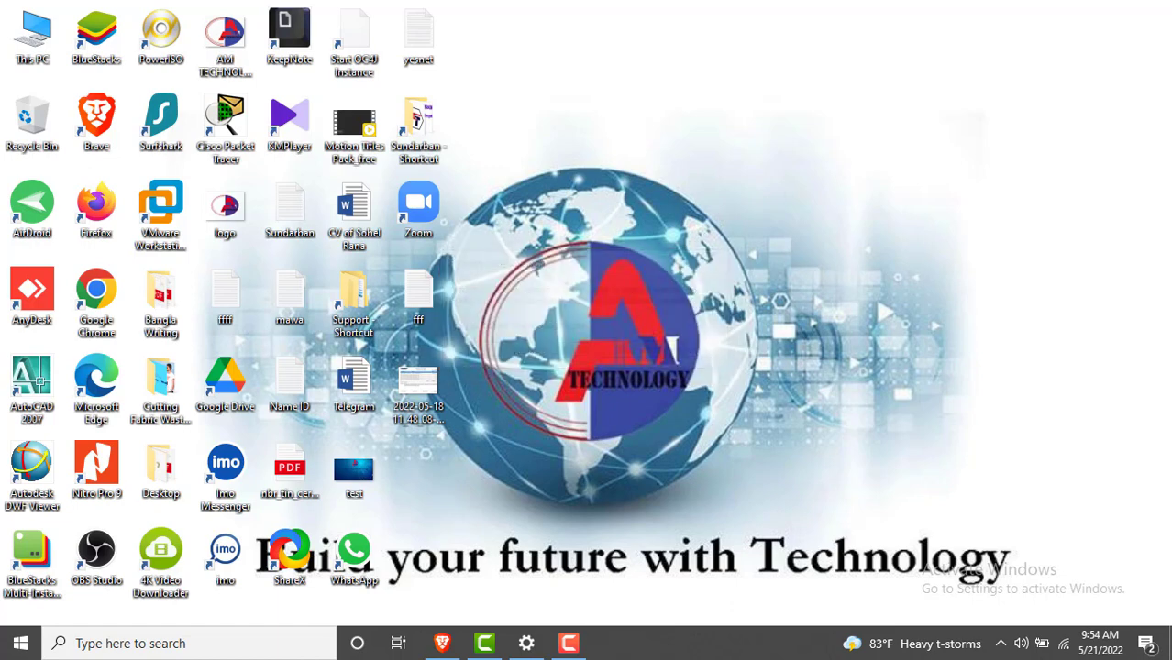
pyautogui.rightClick(639, 255)
pyautogui.click(684, 301)
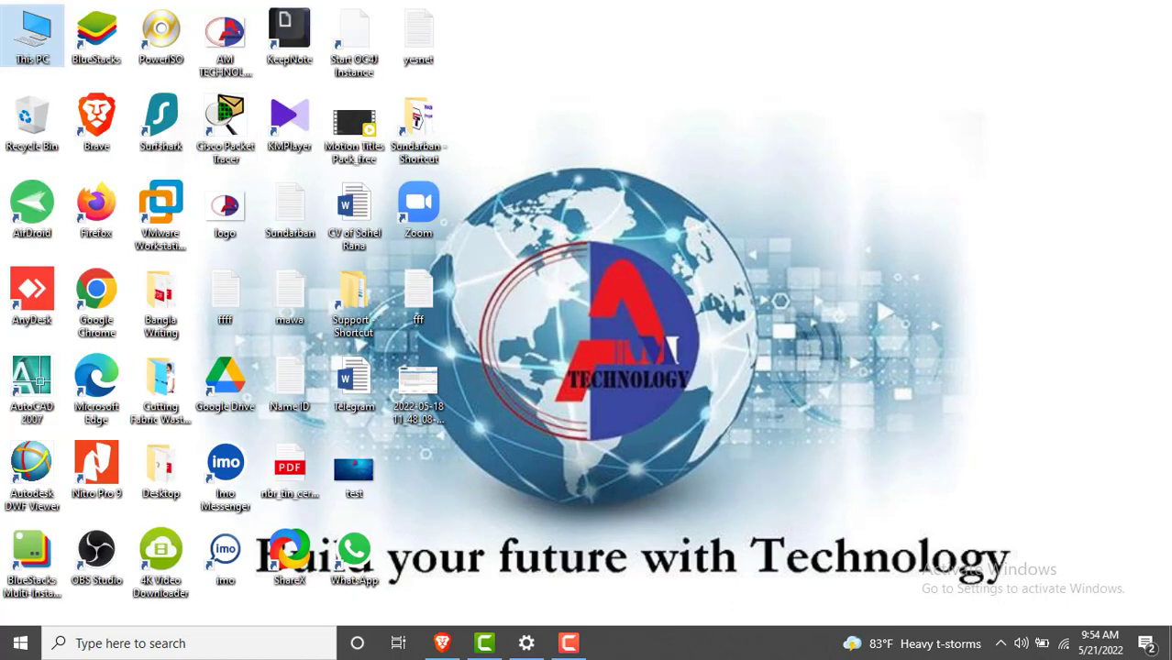
# - Open the performance settings from This PC's advanced system settings and apply the Adjust for best performance visual effects option
pyautogui.rightClick(36, 53)
pyautogui.press('Return')
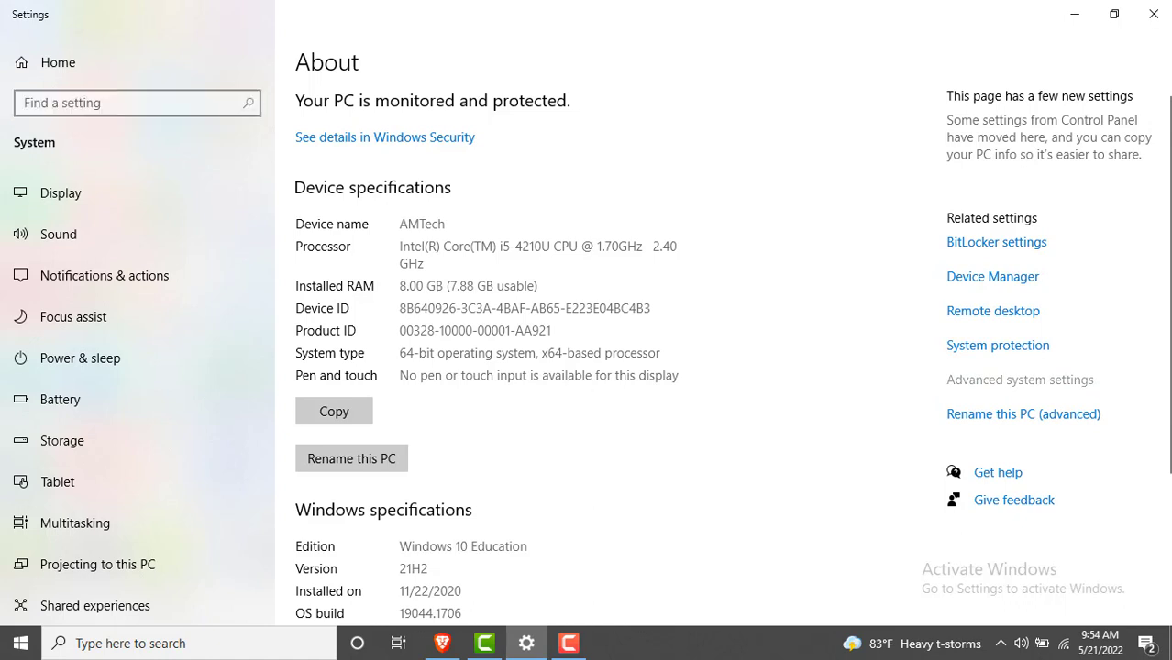
pyautogui.click(1020, 380)
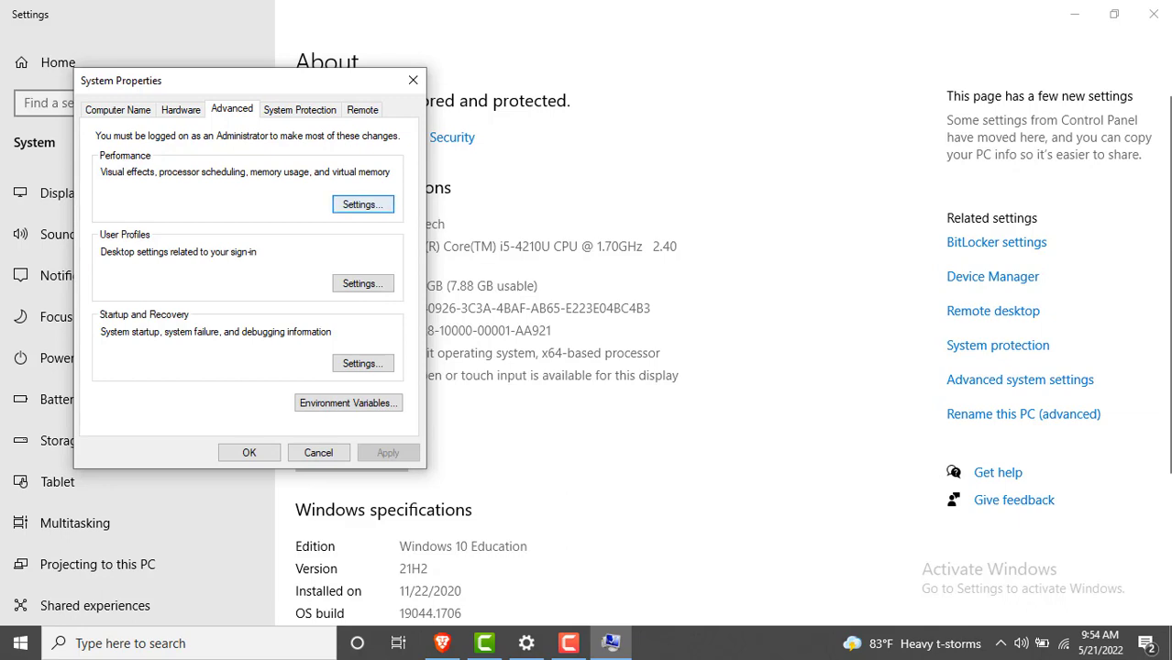
pyautogui.click(363, 204)
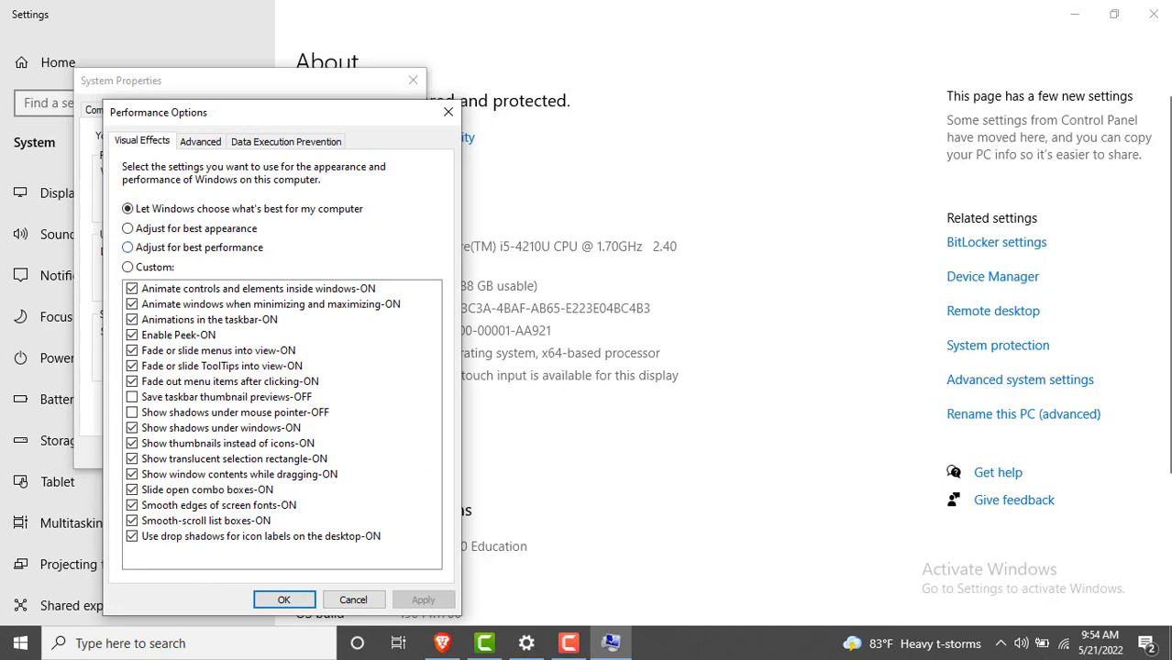
pyautogui.click(127, 248)
pyautogui.click(422, 600)
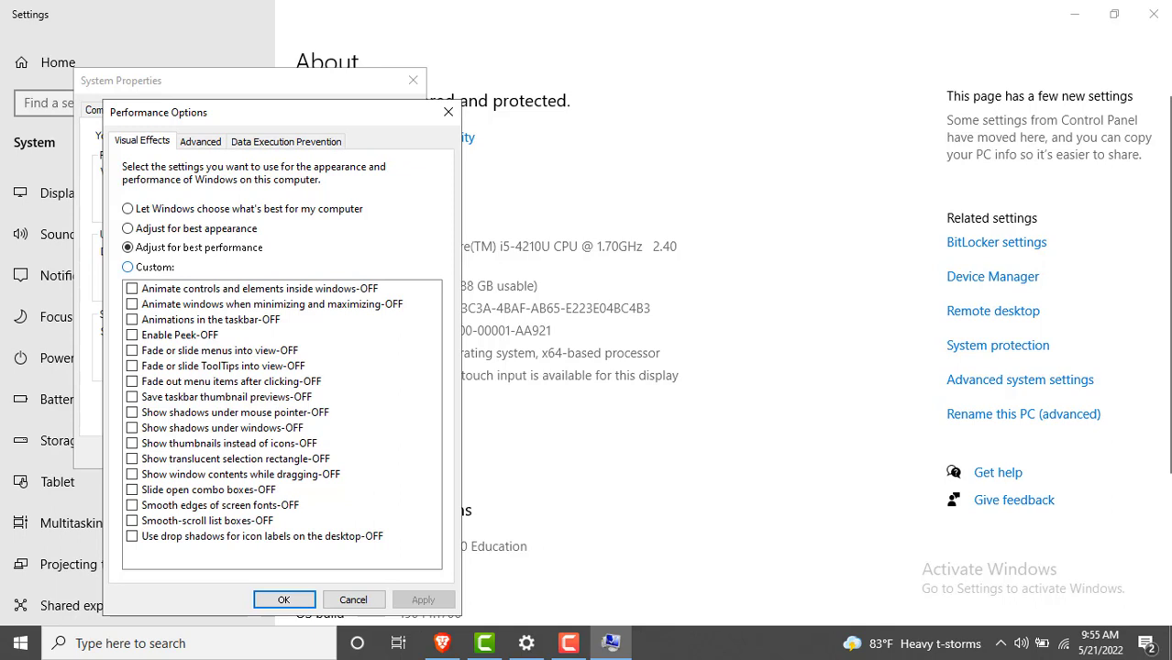
# - Try custom visual effects with icon label shadows, smooth-scroll list boxes and smooth font edges, clear them and return to Adjust for best performance
pyautogui.click(128, 268)
pyautogui.click(132, 536)
pyautogui.click(132, 521)
pyautogui.click(132, 506)
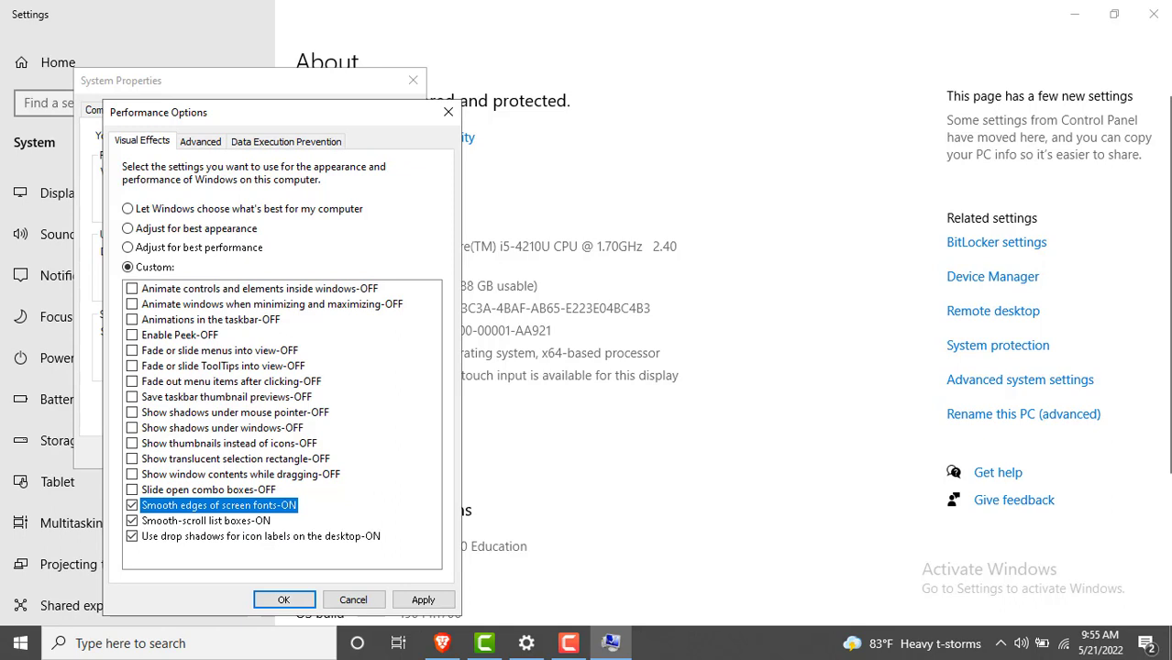
pyautogui.press('space')
pyautogui.press('Down')
pyautogui.press('space')
pyautogui.press('Down')
pyautogui.press('space')
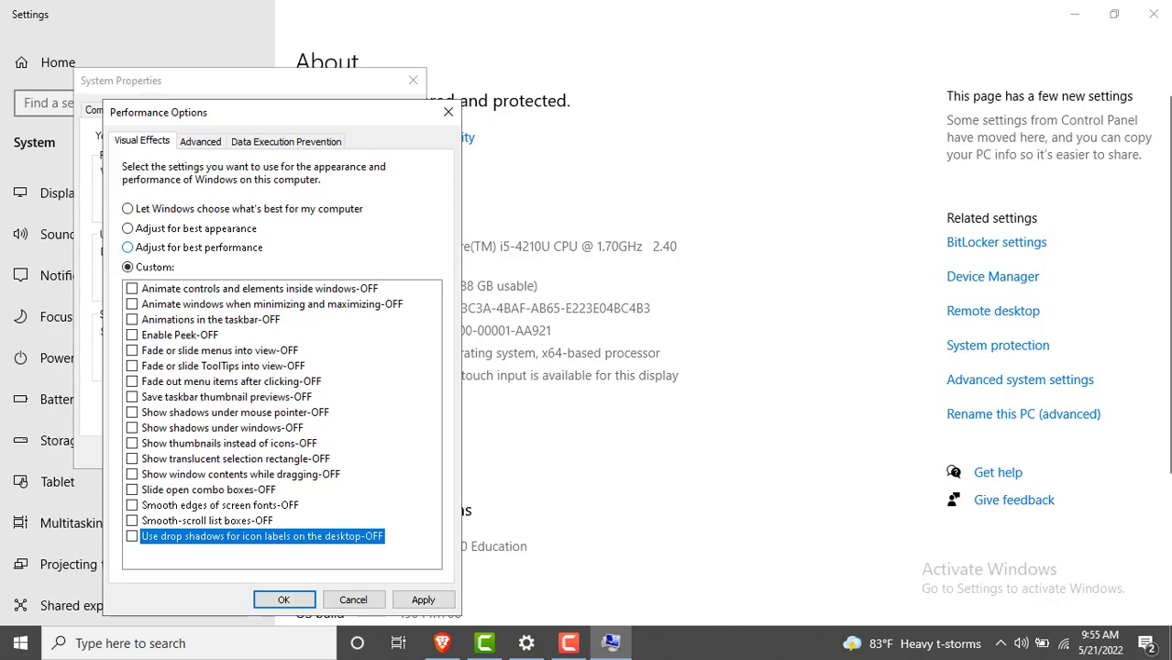
pyautogui.click(127, 247)
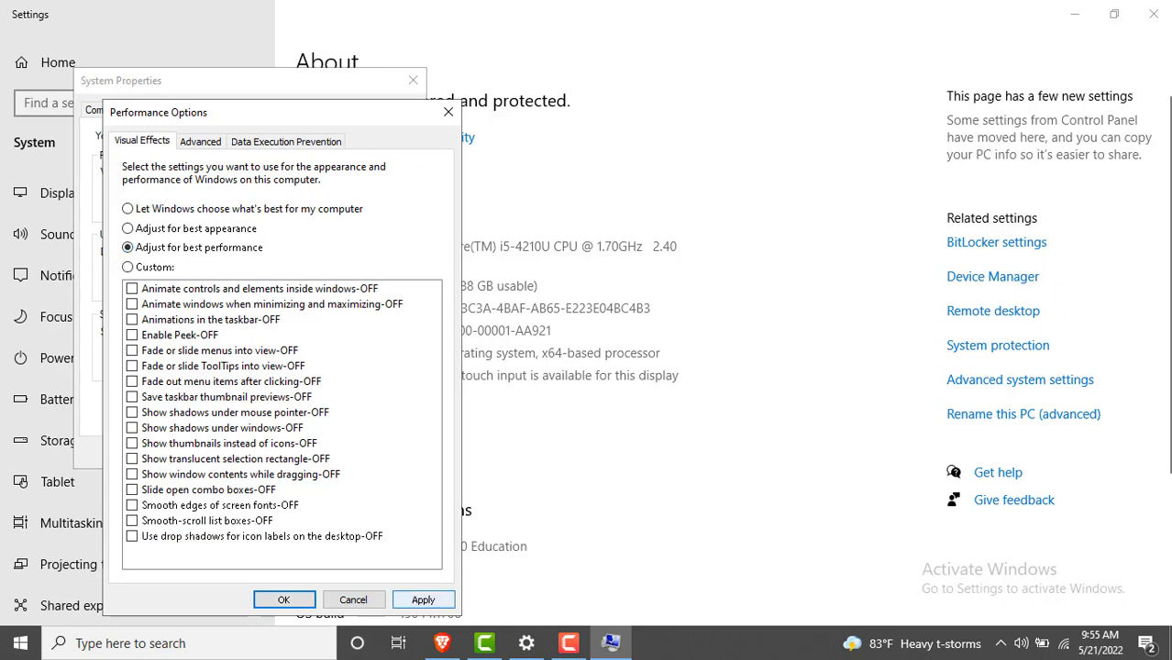
# - Confirm the performance options and close System Properties and the Settings window
pyautogui.click(423, 600)
pyautogui.click(284, 599)
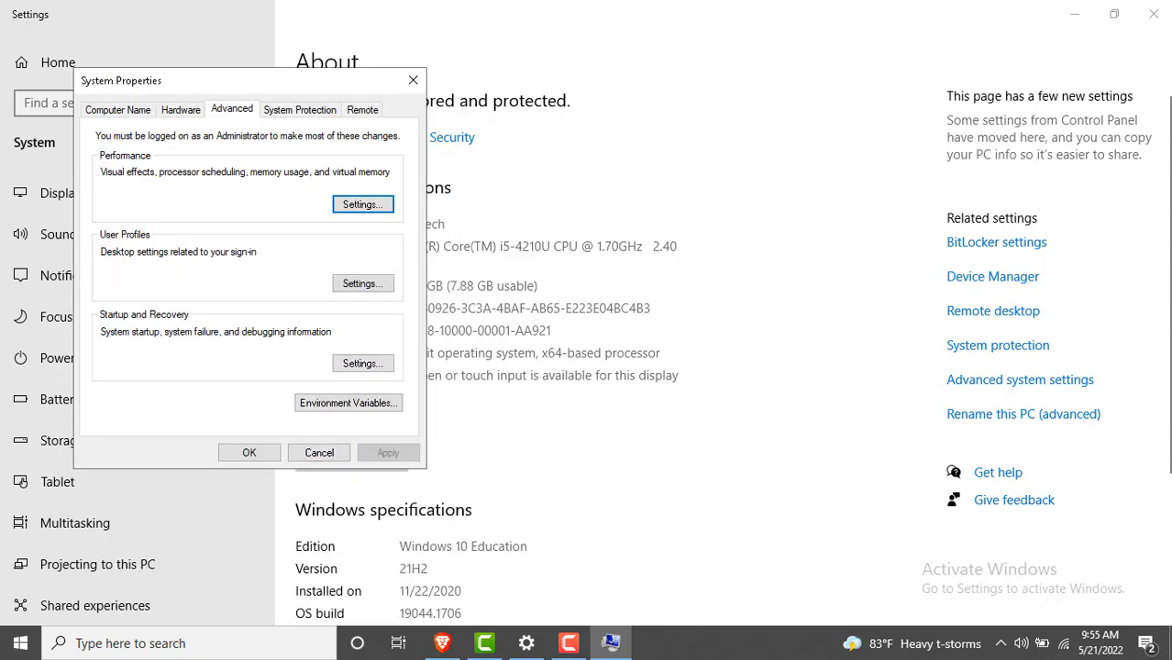
pyautogui.click(249, 452)
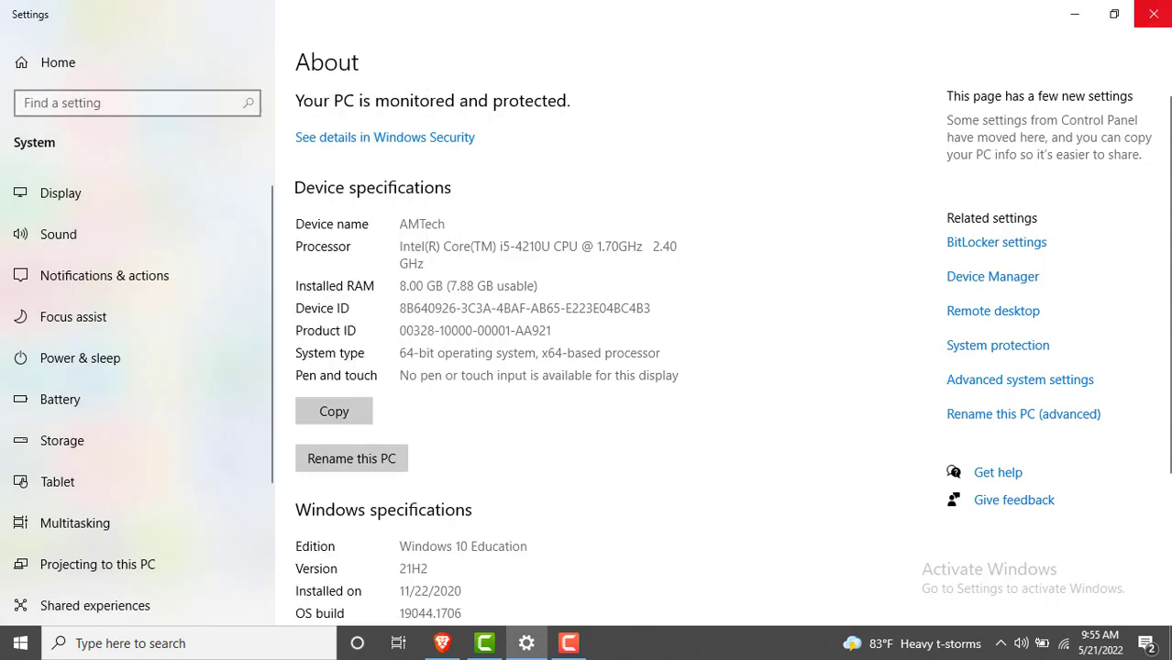
pyautogui.click(1153, 14)
pyautogui.rightClick(901, 88)
pyautogui.click(947, 135)
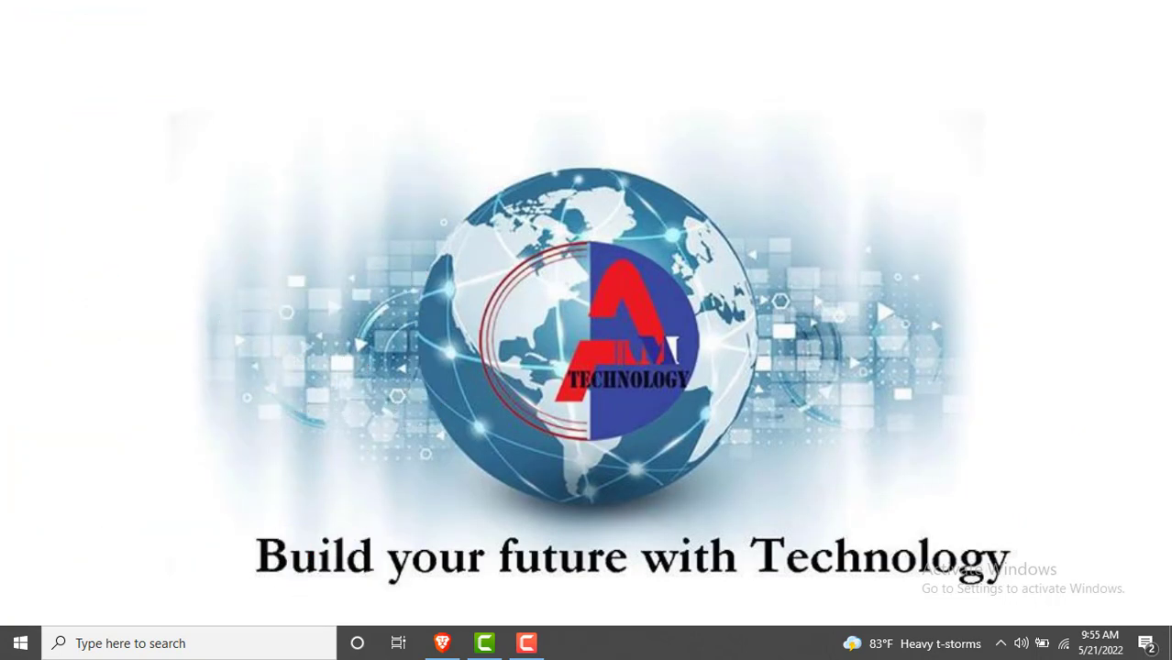
# - Open the user's temporary files folder by running %temp%
pyautogui.press('super+r')
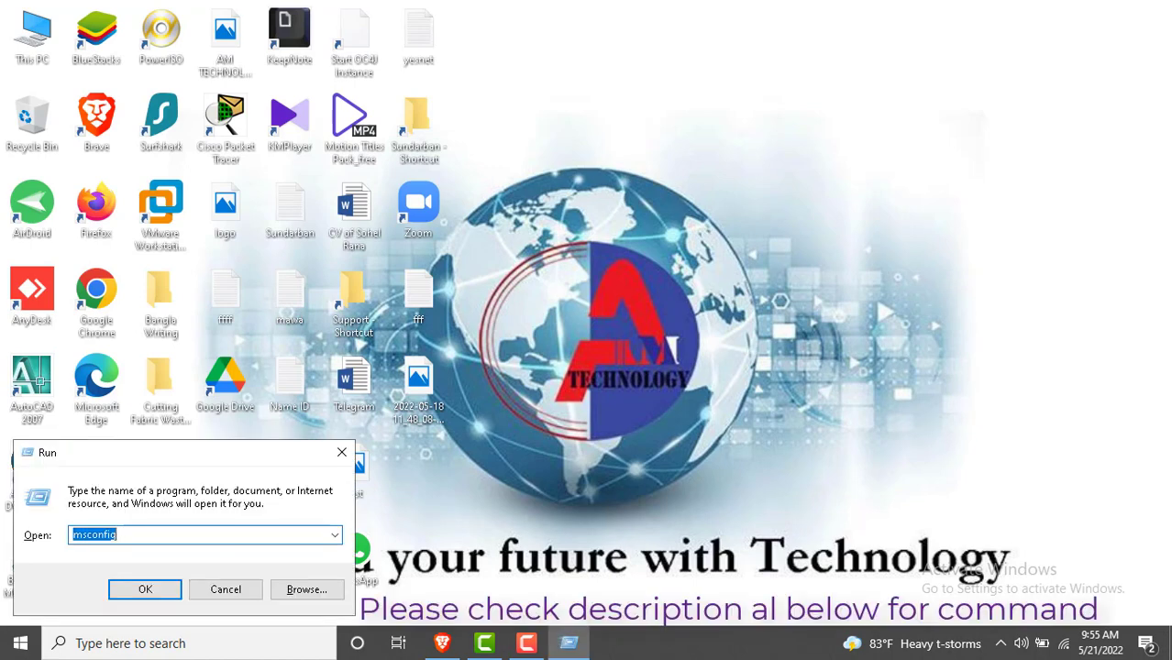
pyautogui.write('%t')
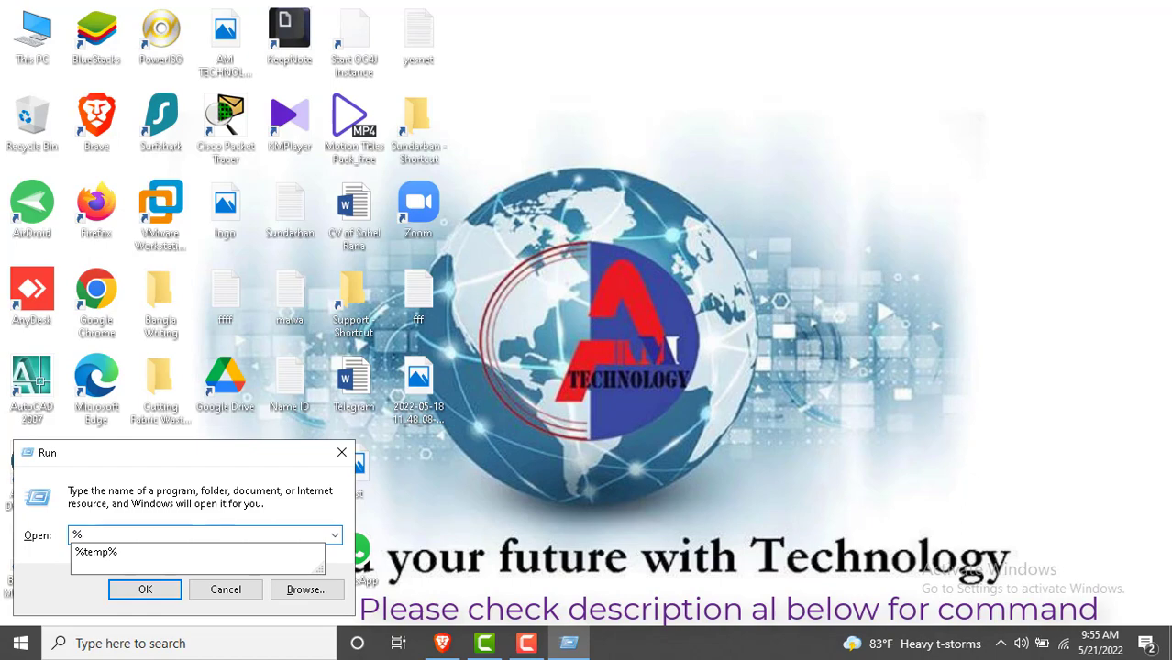
pyautogui.press('Down')
pyautogui.press('Return')
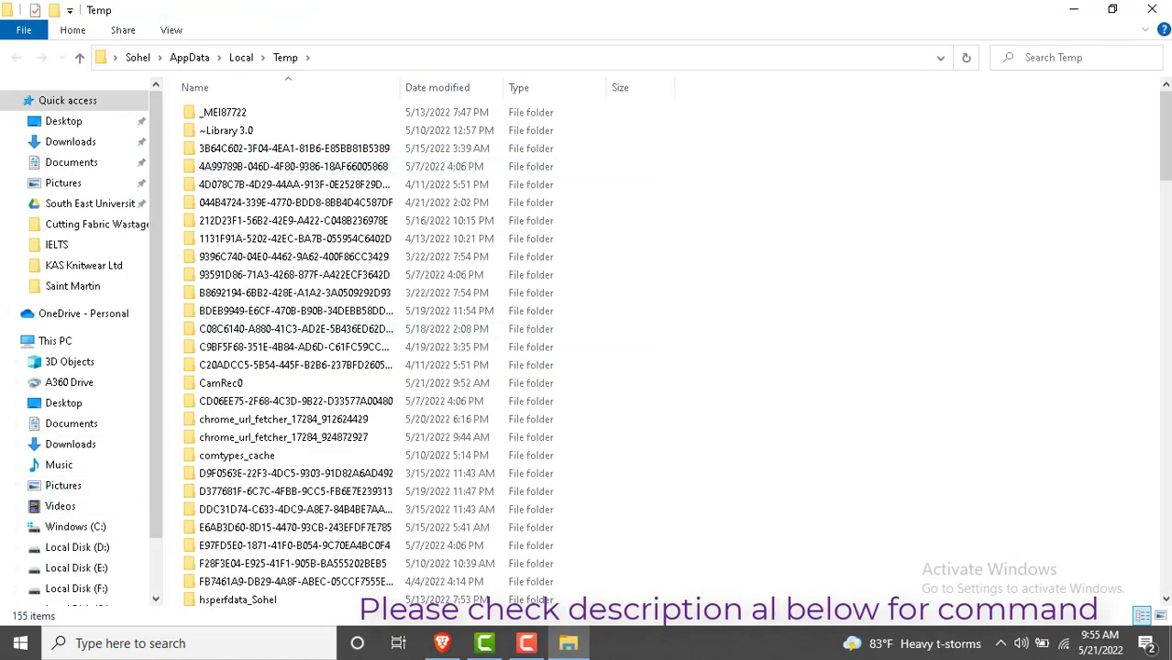
# - Permanently delete all items in the Temp folder, skipping every file that is in use
pyautogui.hotkey('ctrl', 'a')
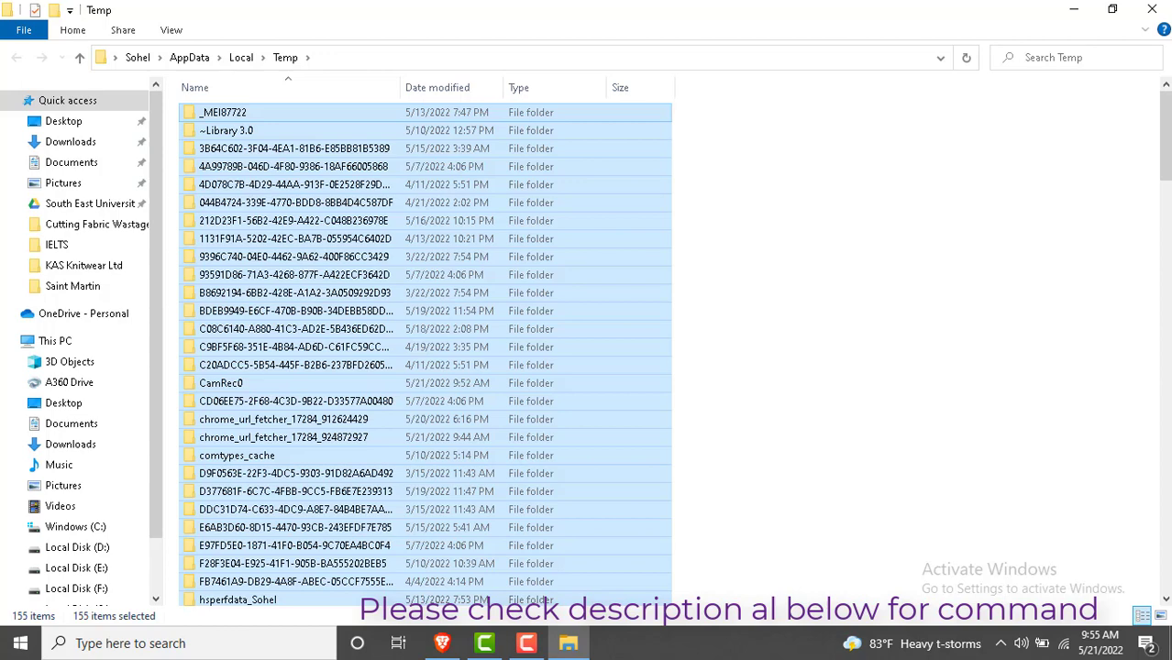
pyautogui.hotkey('shift', 'Delete')
pyautogui.press('Return')
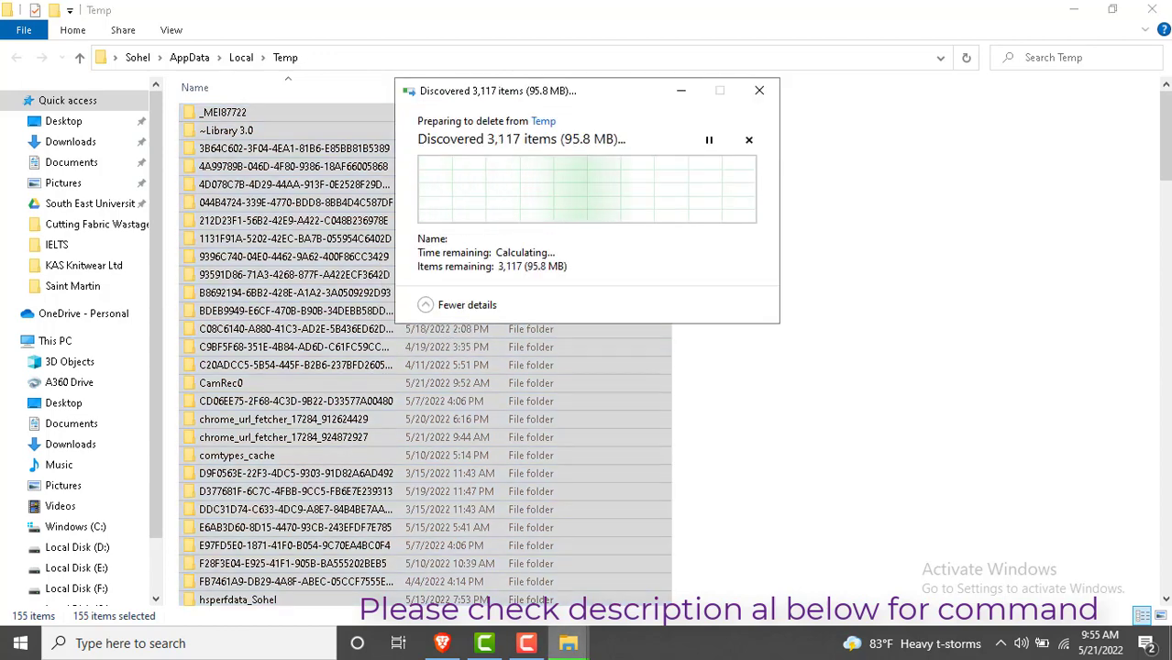
pyautogui.press('Return')
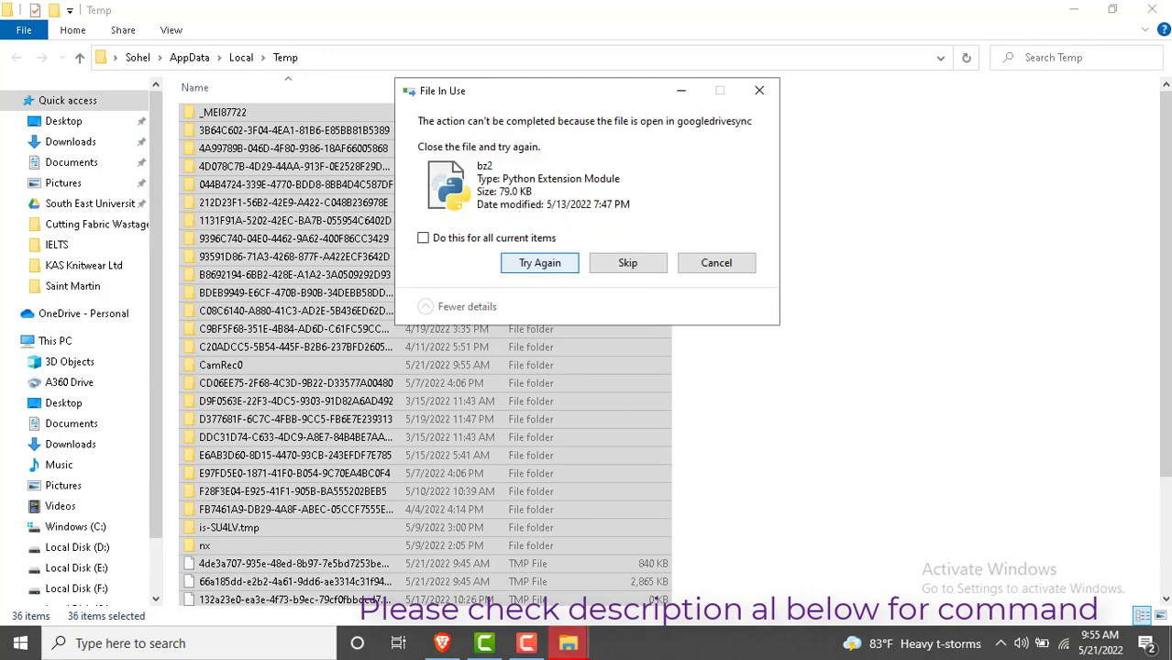
pyautogui.click(422, 239)
pyautogui.click(627, 263)
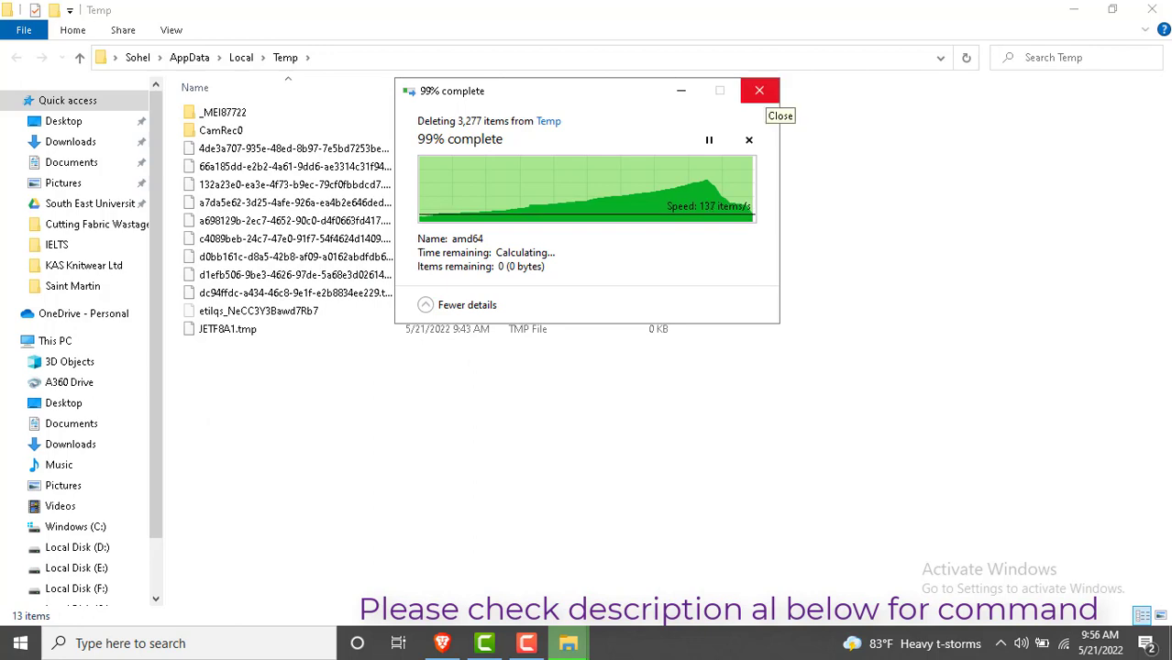
# - Open the Prefetch folder by running prefetch, grant permanent access to it and delete all its items, skipping files in use
pyautogui.press('super+r')
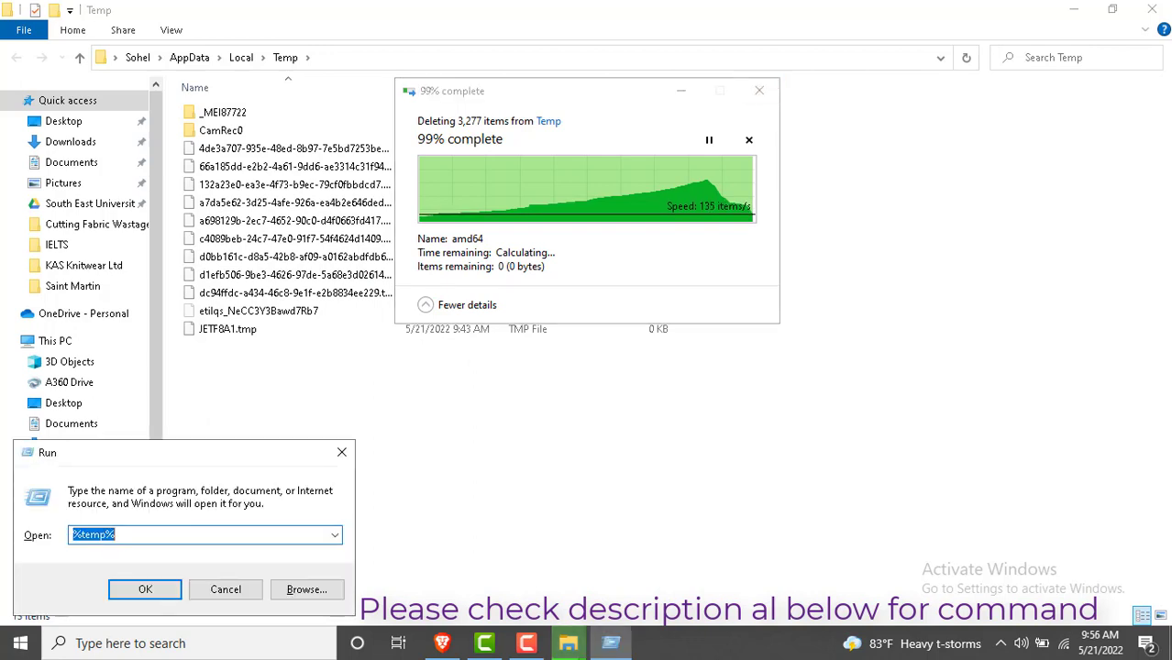
pyautogui.press('BackSpace')
pyautogui.write('pre')
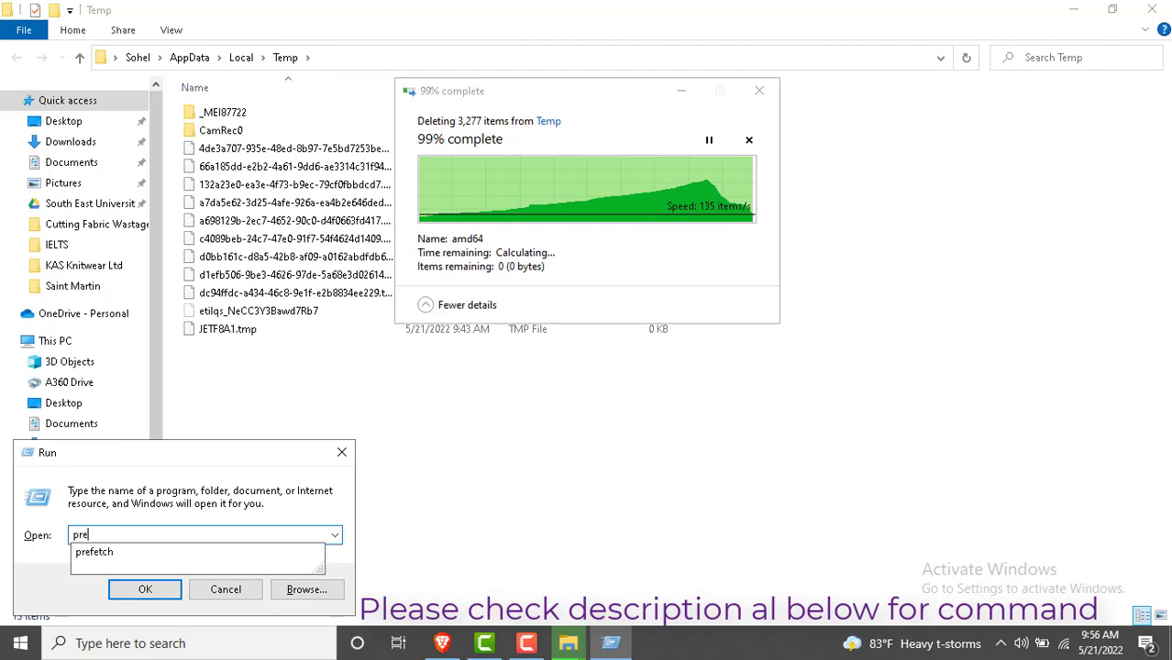
pyautogui.press('Down')
pyautogui.press('Return')
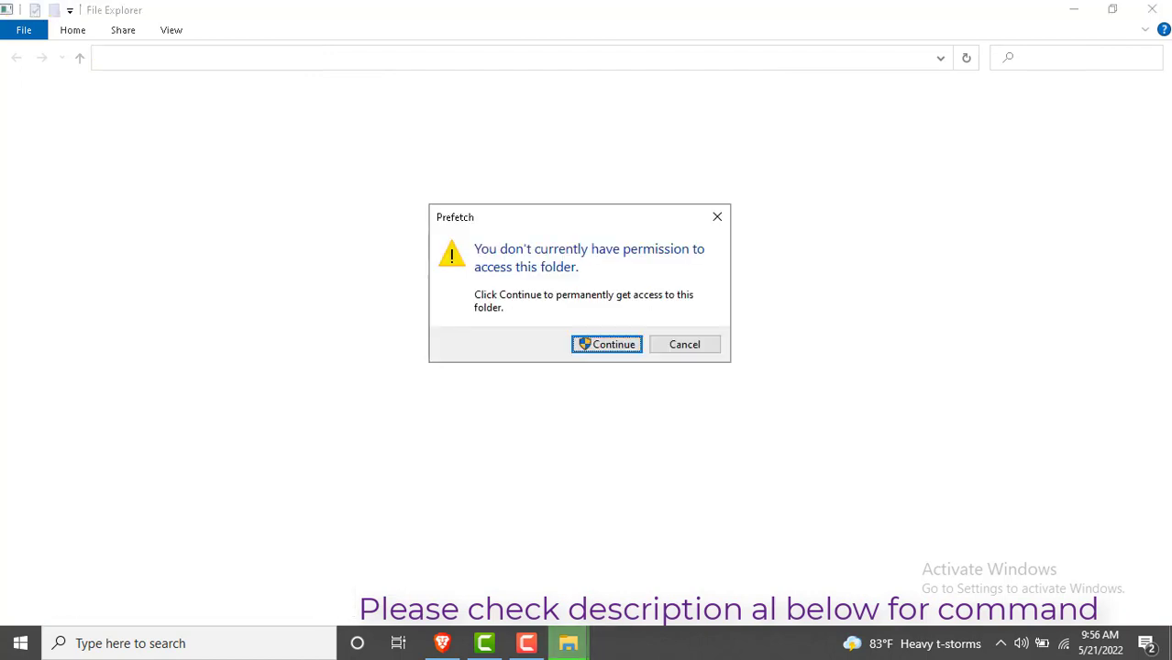
pyautogui.press('Return')
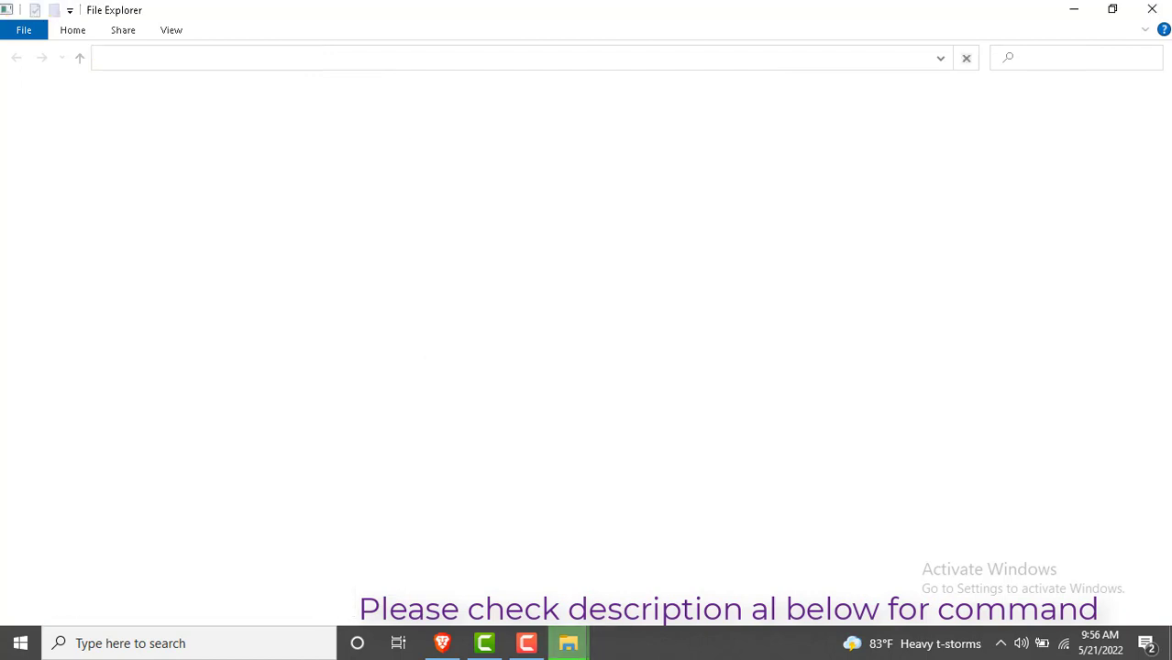
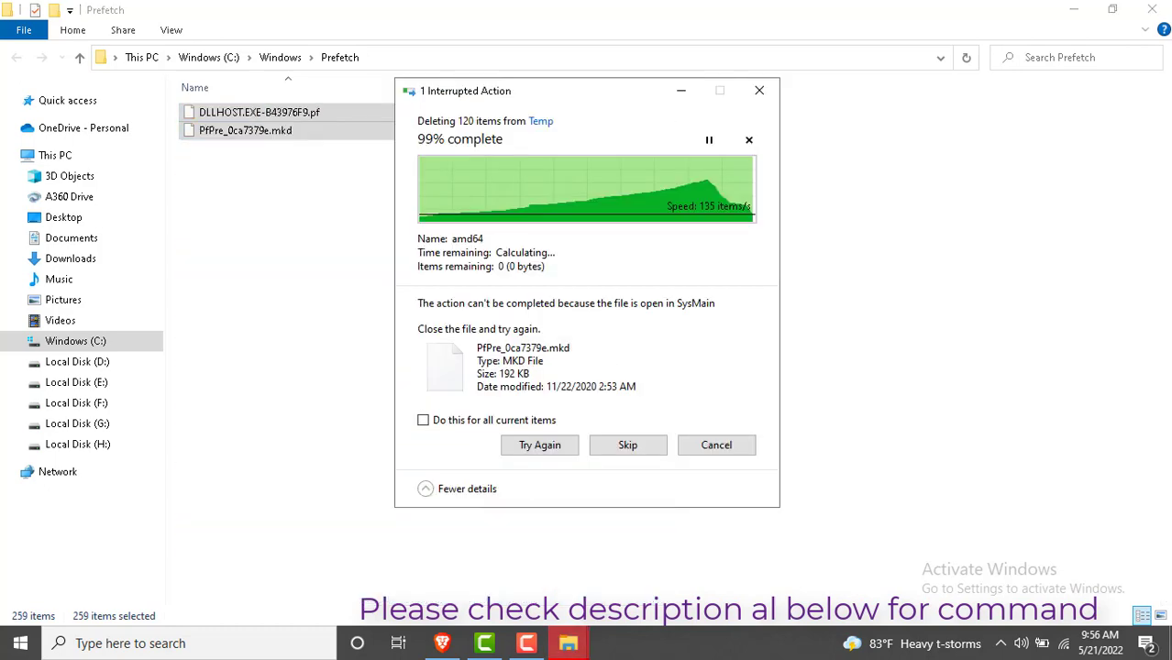
pyautogui.hotkey('alt', 'd')
pyautogui.press('Return')
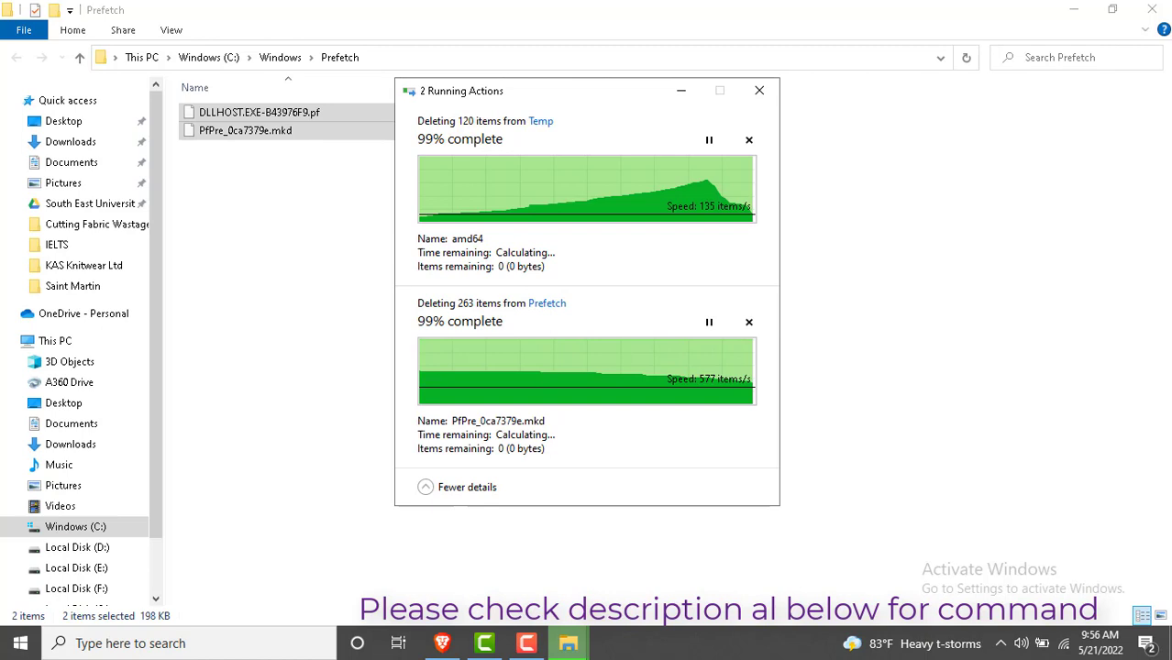
# - Open the Windows Temp folder by running temp
pyautogui.press('super+r')
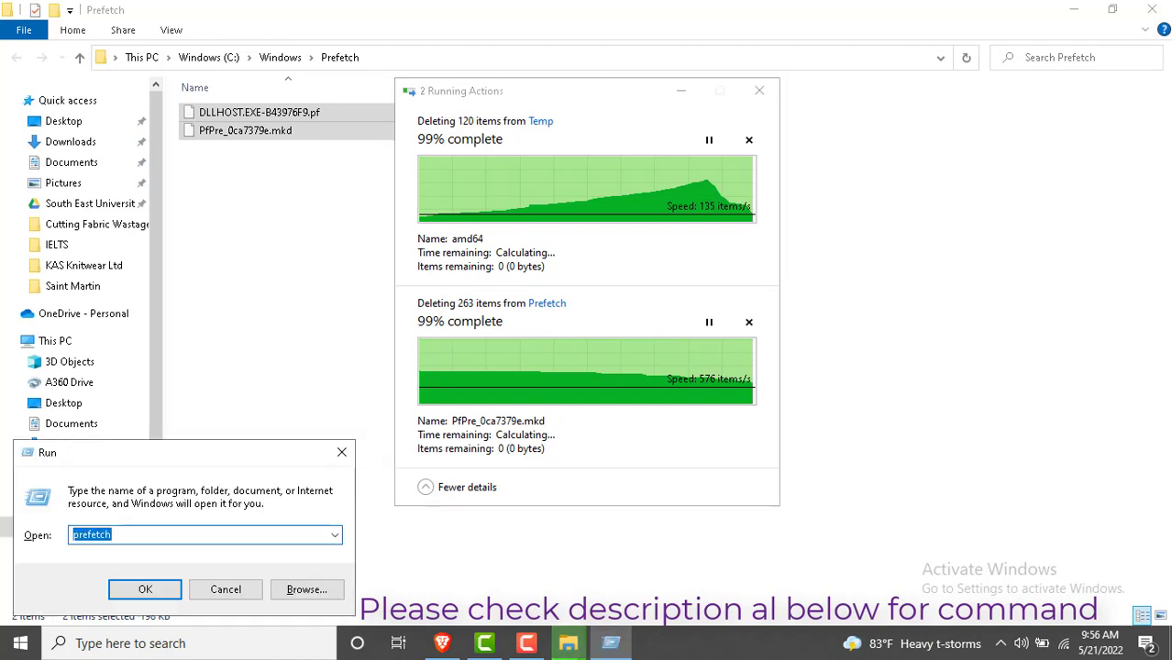
pyautogui.write('temp')
pyautogui.press('Return')
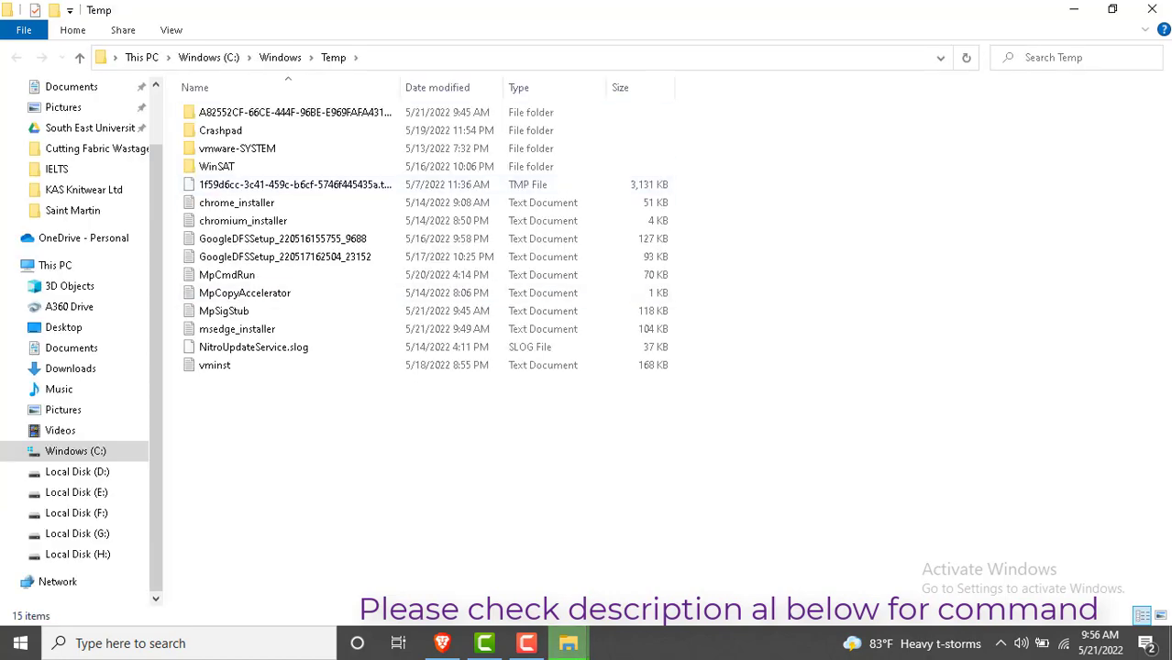
# - Permanently delete all items in the Windows Temp folder, skipping files that are in use
pyautogui.hotkey('ctrl', 'a')
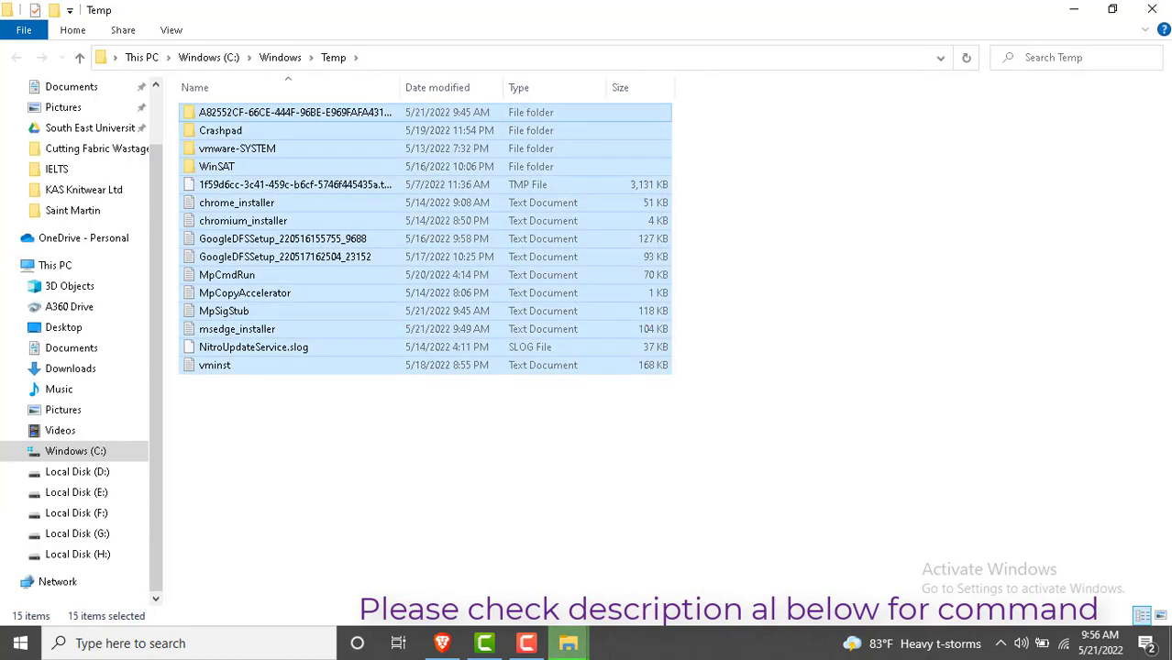
pyautogui.hotkey('shift', 'Delete')
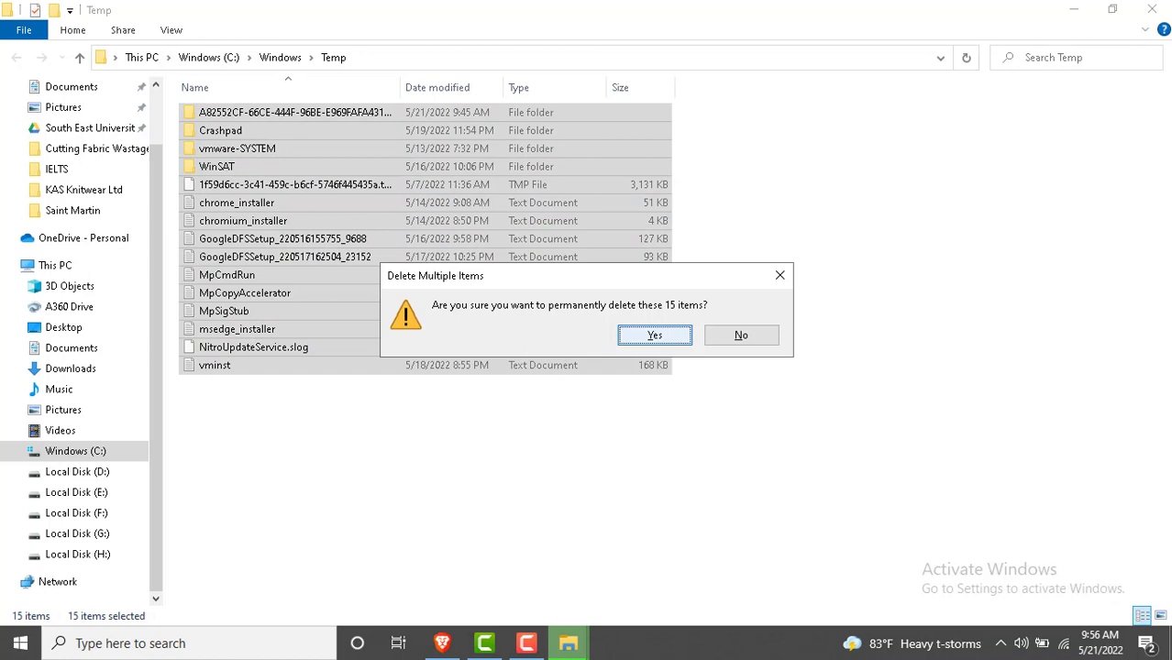
pyautogui.press('Return')
pyautogui.press('Return')
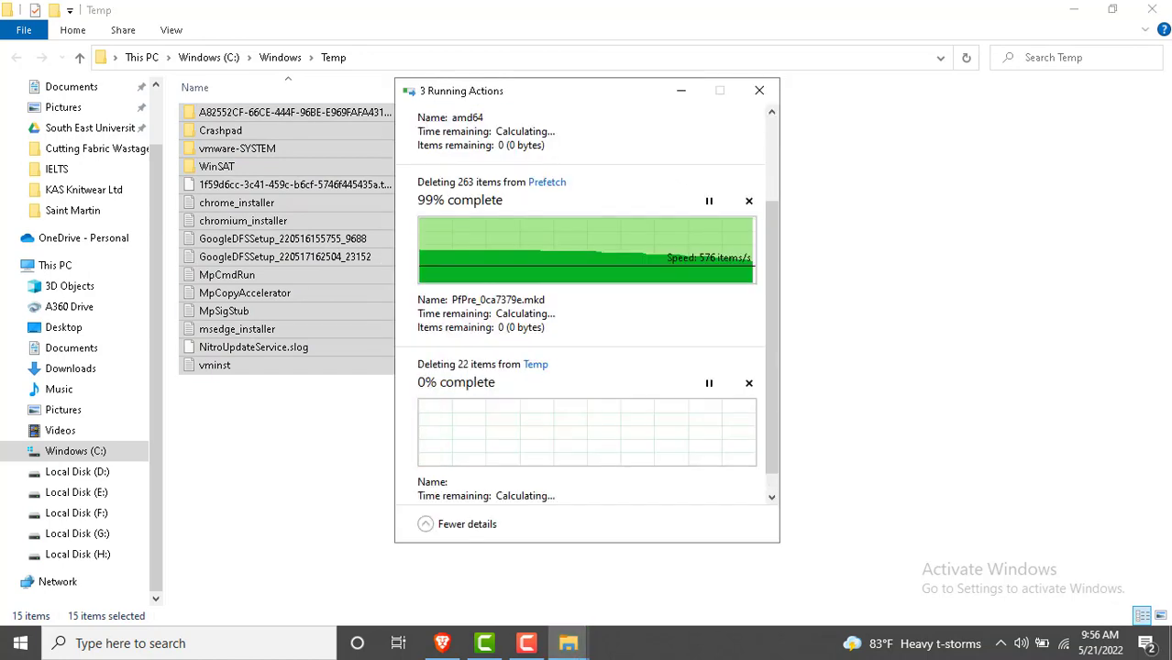
pyautogui.click(627, 480)
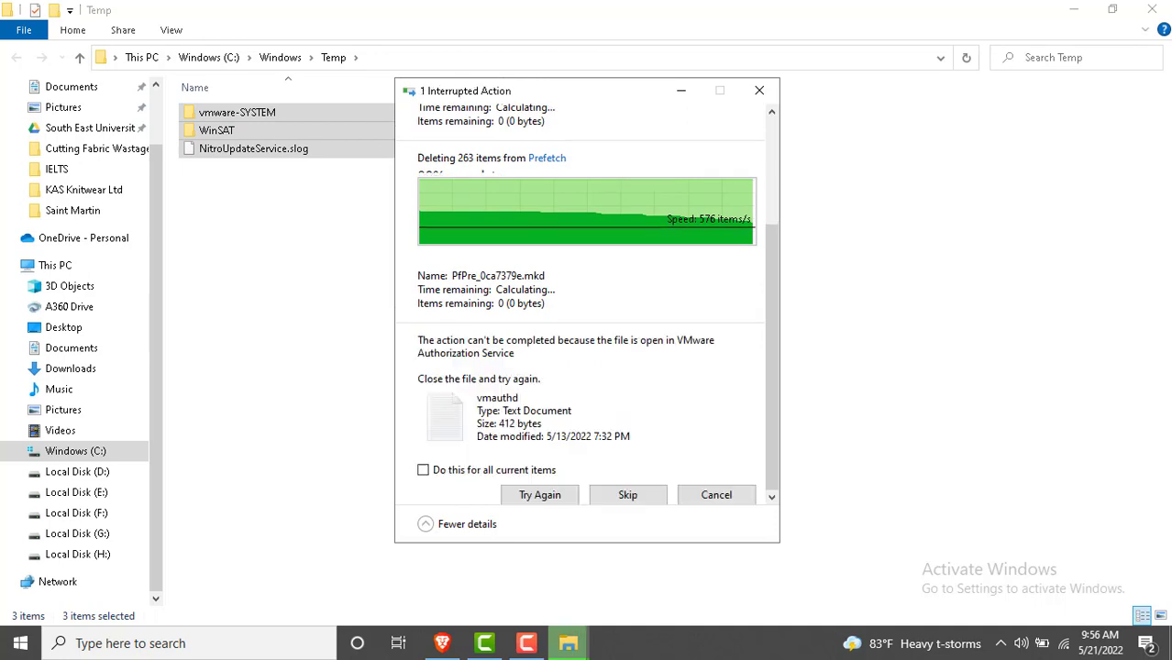
pyautogui.press('Return')
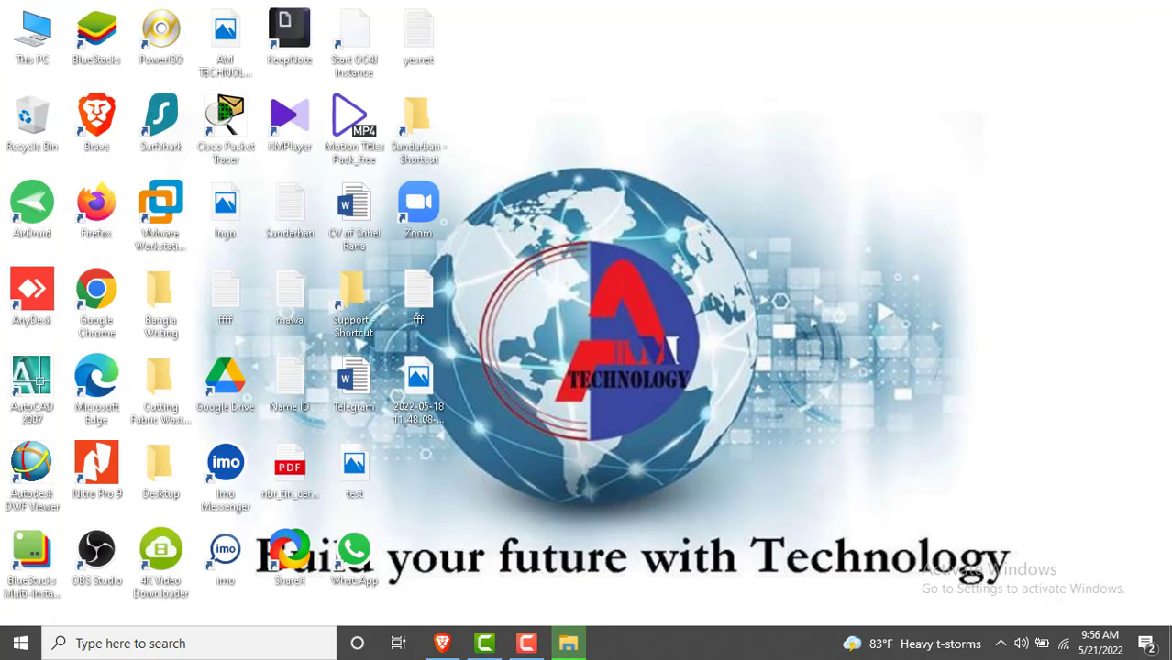
# - Refresh the desktop twice
pyautogui.rightClick(728, 136)
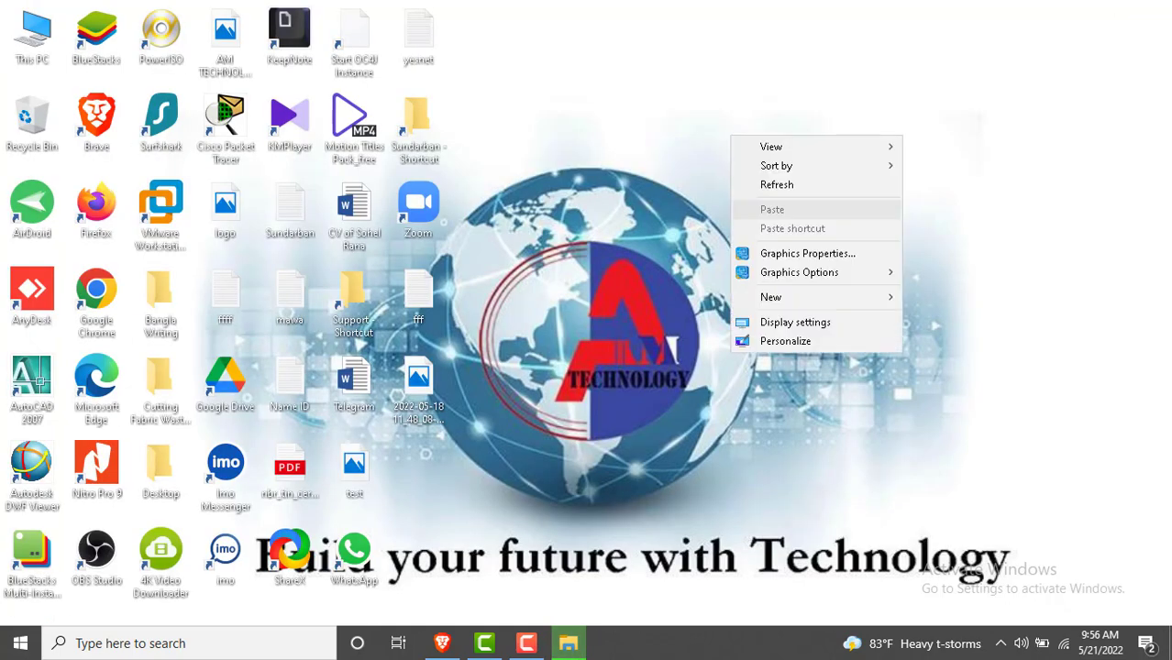
pyautogui.click(758, 183)
pyautogui.rightClick(703, 163)
pyautogui.click(748, 211)
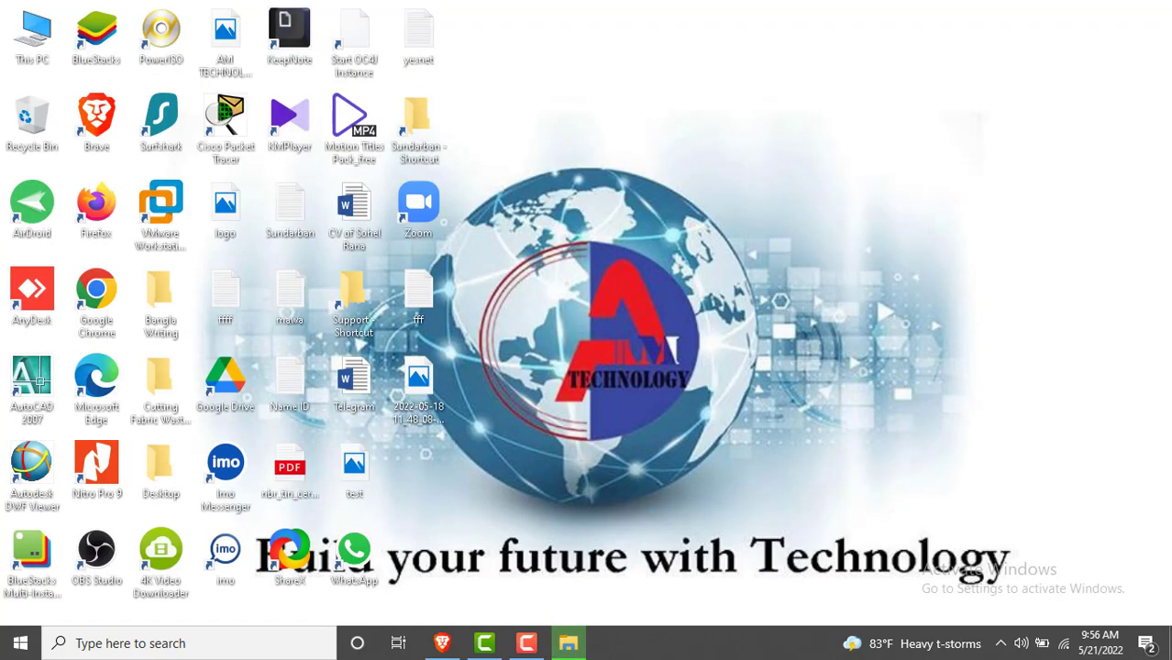
# - Run the tree command to walk through the folder structure, and refresh the desktop while it is running
pyautogui.press('super+r')
pyautogui.write('tr')
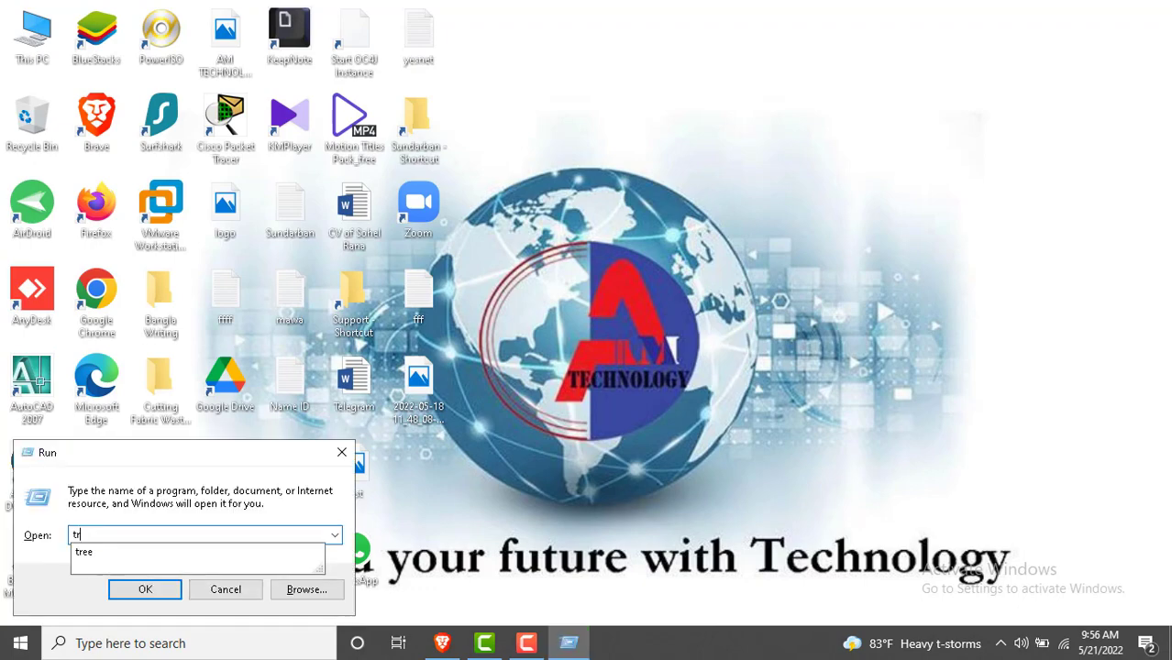
pyautogui.write('ee')
pyautogui.press('Return')
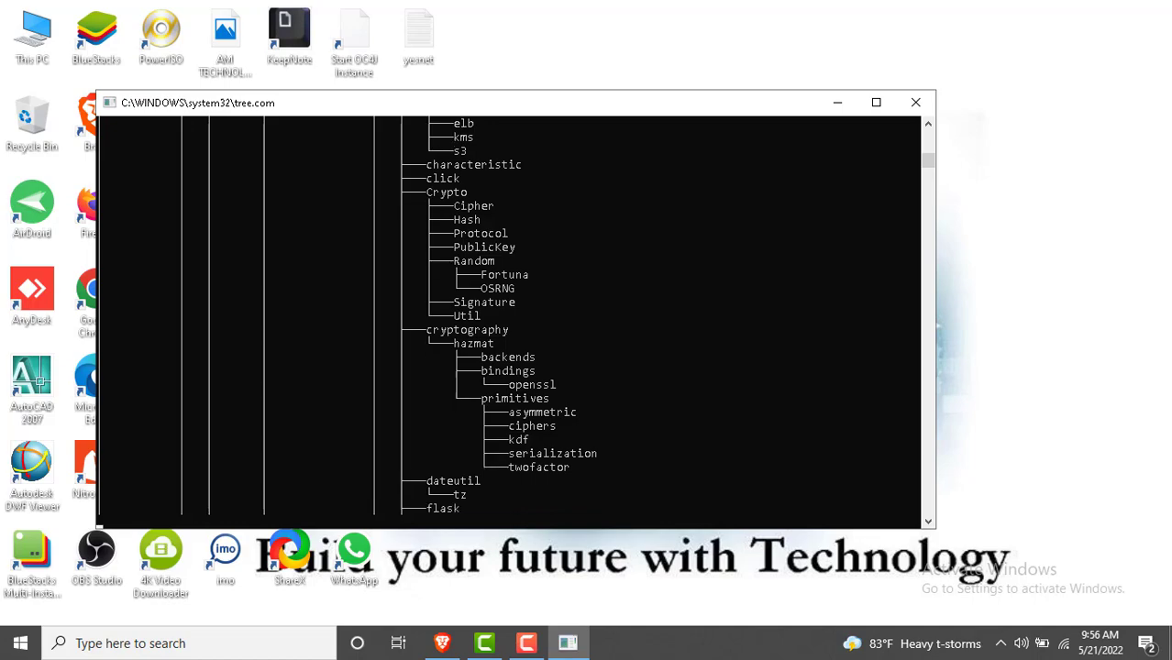
pyautogui.rightClick(987, 122)
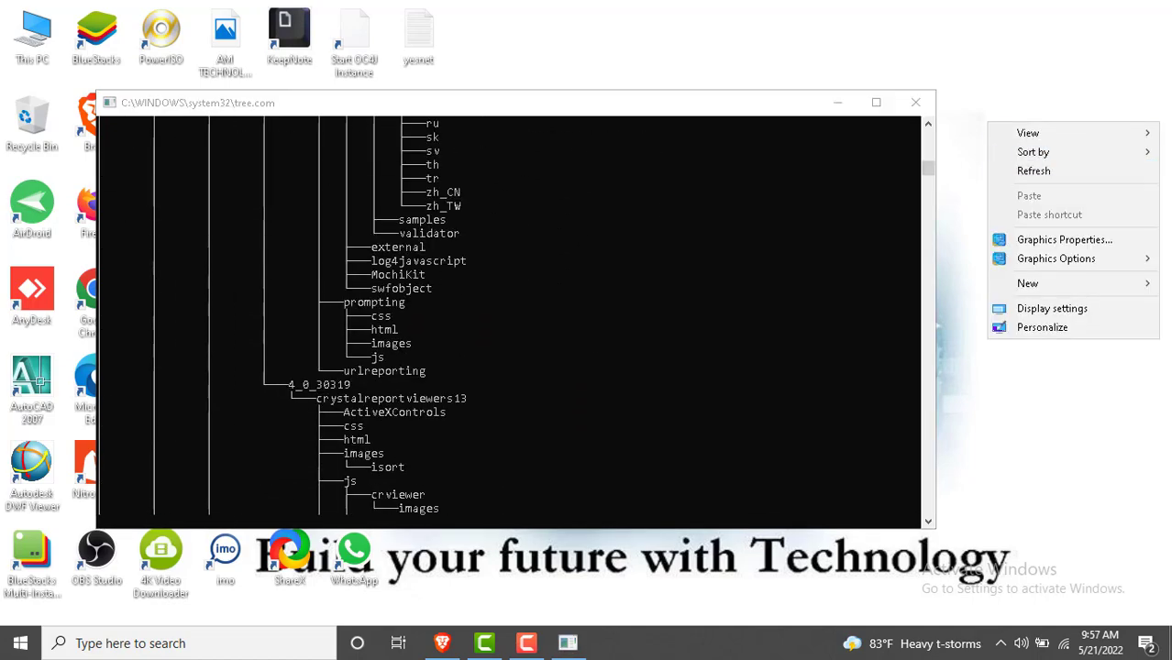
pyautogui.click(1033, 171)
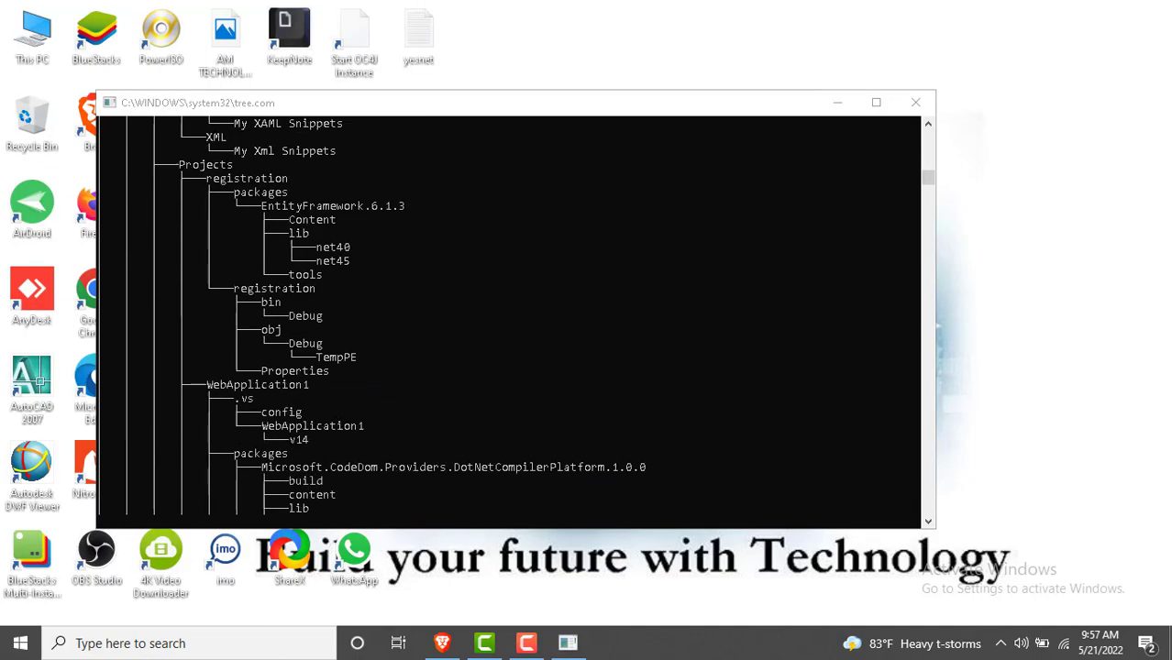